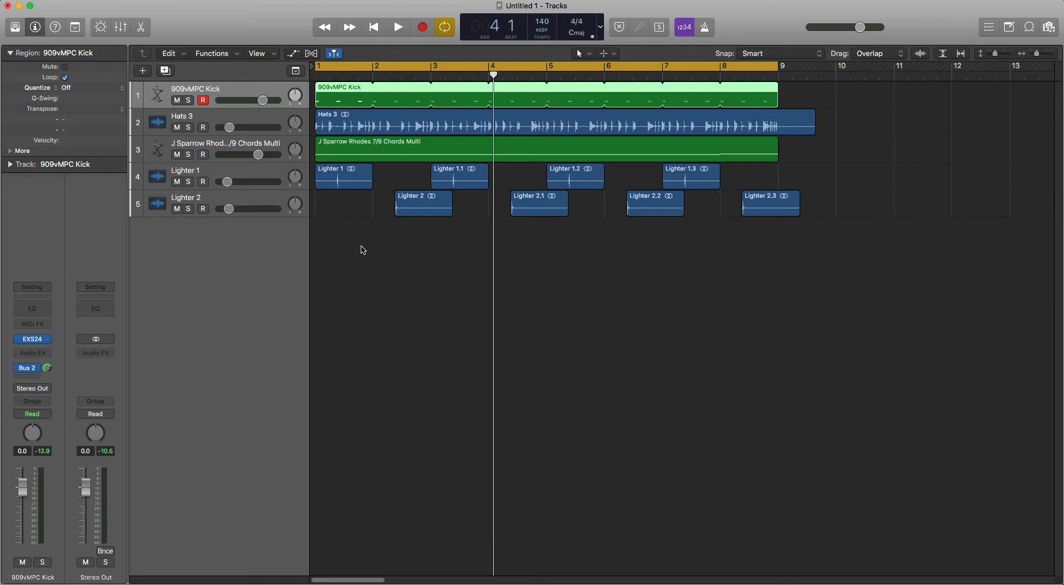
Play back the full loop with all tracks to hear the starting mix
{"action": "left_click", "coordinate": [367, 260]}
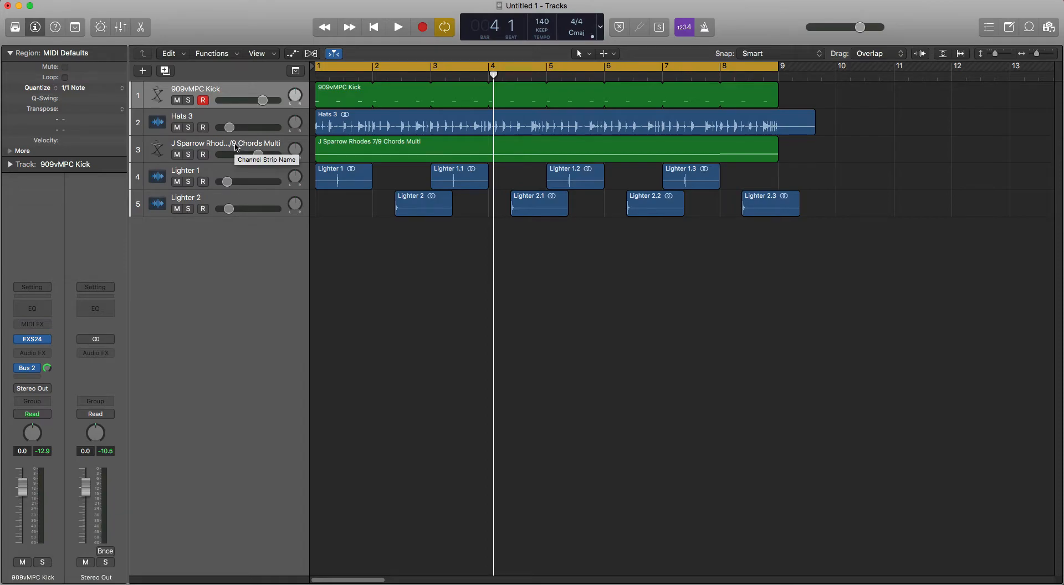
{"action": "left_click", "coordinate": [236, 148]}
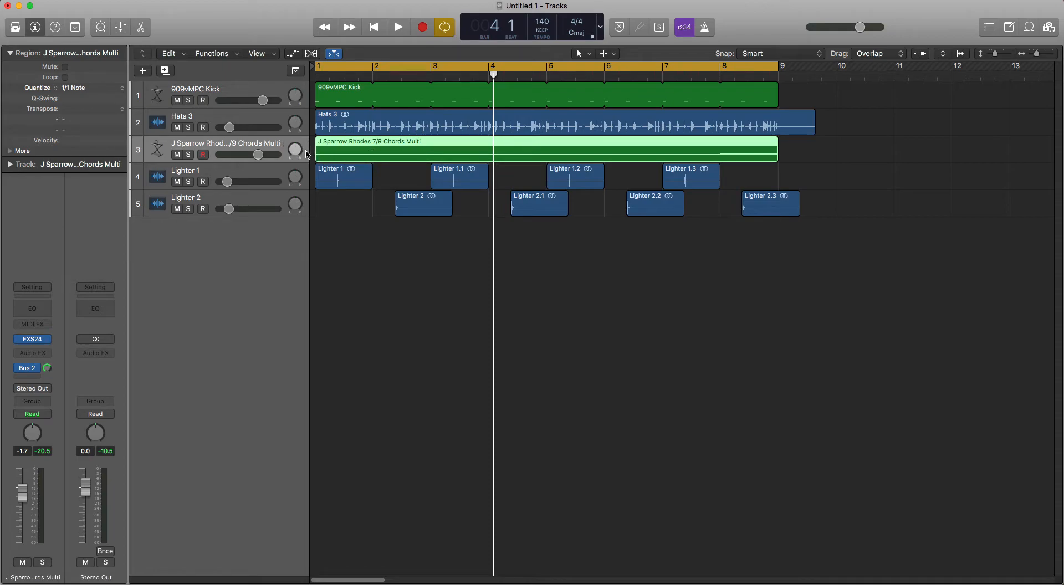
{"action": "left_click", "coordinate": [268, 92]}
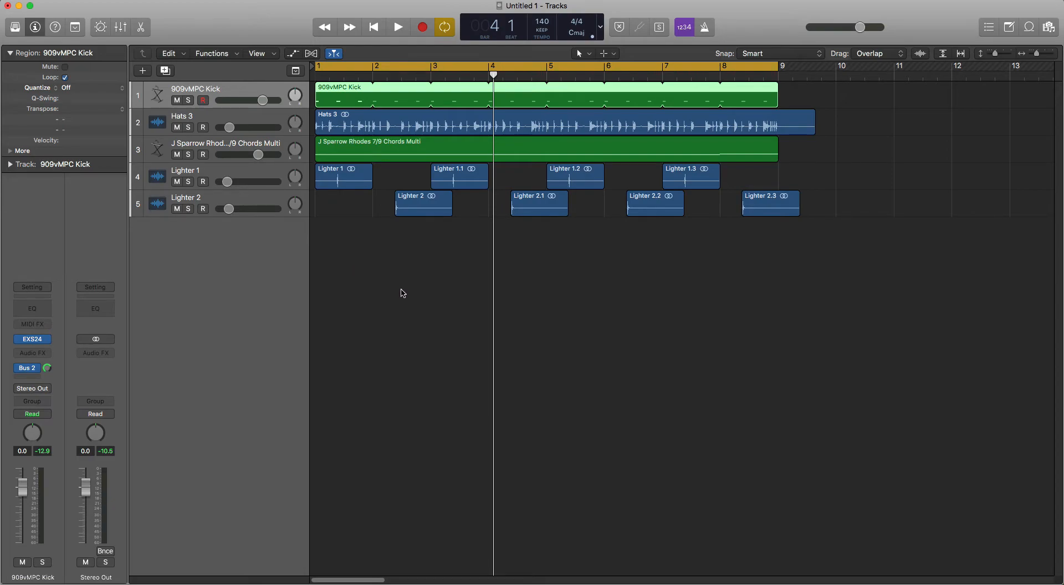
{"action": "left_click", "coordinate": [403, 294]}
{"action": "key", "text": "space"}
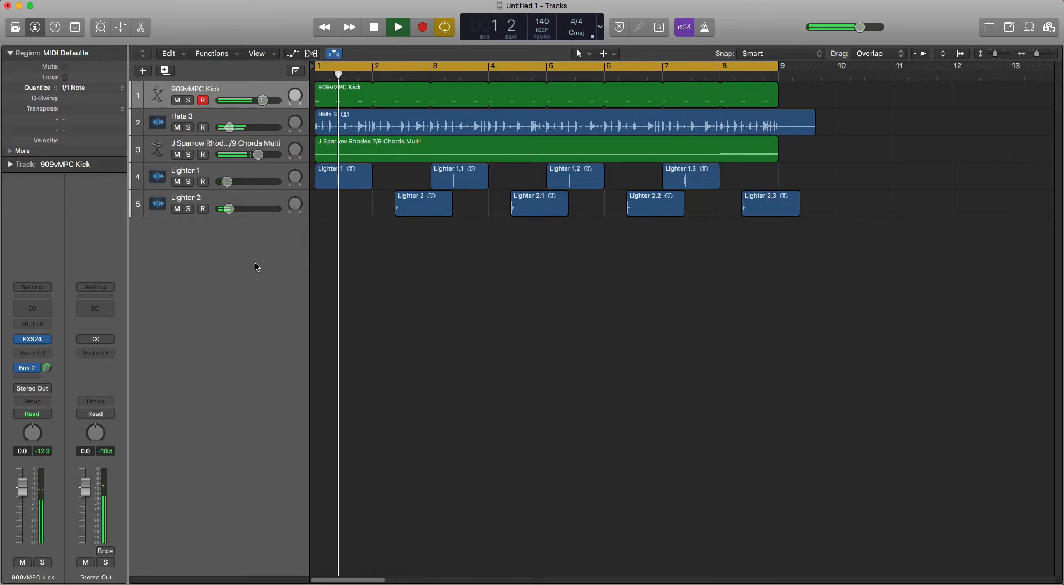
{"action": "key", "text": "space"}
Move the J Sparrow Rhodes chords track directly beneath the 909vMPC Kick track, above Hats 3
{"action": "left_click", "coordinate": [227, 147]}
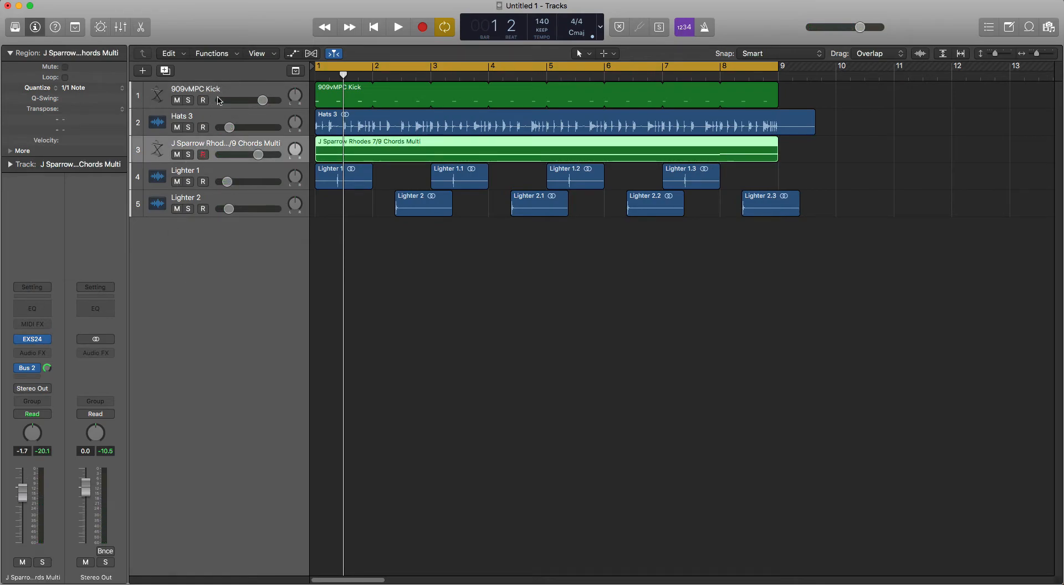
{"action": "left_click", "coordinate": [220, 96]}
{"action": "left_click_drag", "start_coordinate": [212, 148], "coordinate": [195, 123]}
Audition the J Sparrow Rhodes chords track on its own, then take it out of solo
{"action": "left_click", "coordinate": [190, 127]}
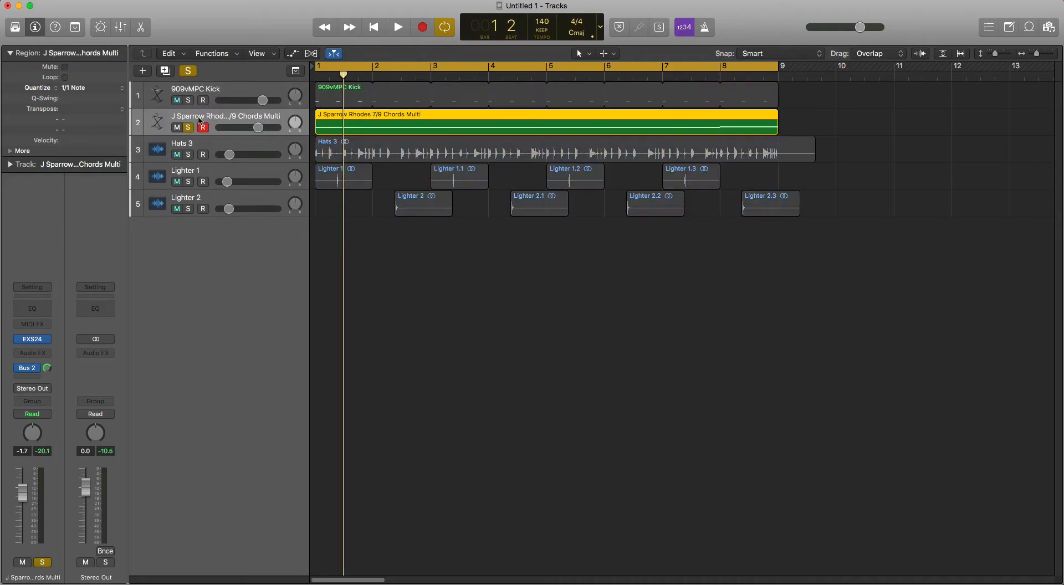
{"action": "key", "text": "space"}
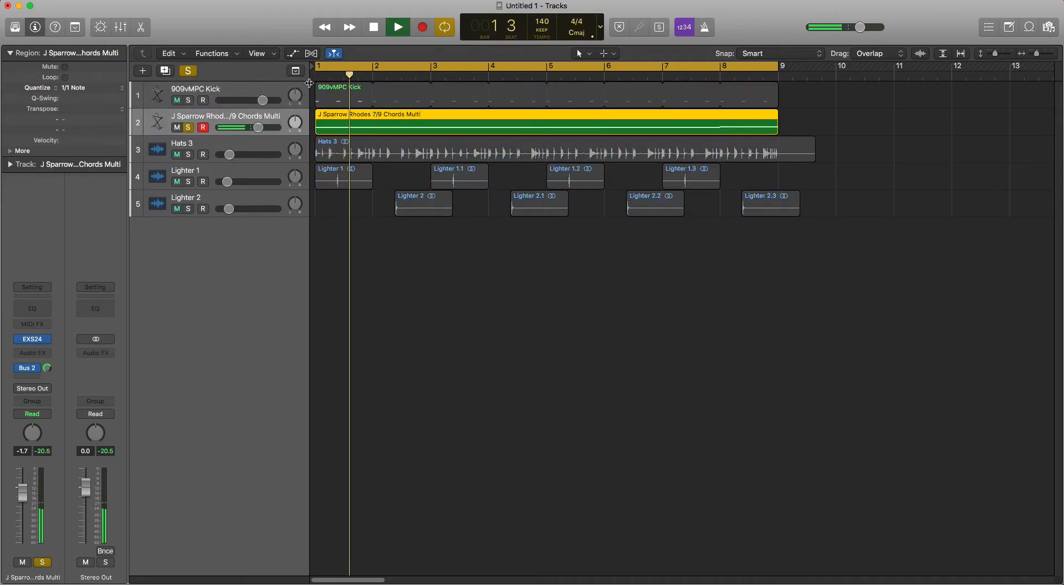
{"action": "key", "text": "space"}
{"action": "left_click", "coordinate": [189, 128]}
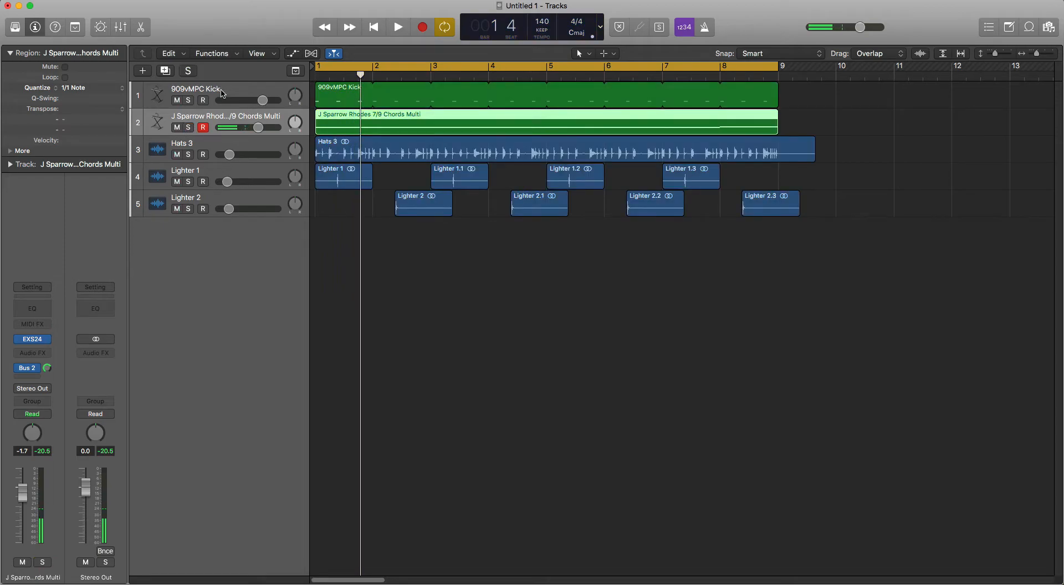
Audition the 909vMPC Kick track in solo and unsolo it again
{"action": "left_click", "coordinate": [224, 93]}
{"action": "left_click", "coordinate": [189, 101]}
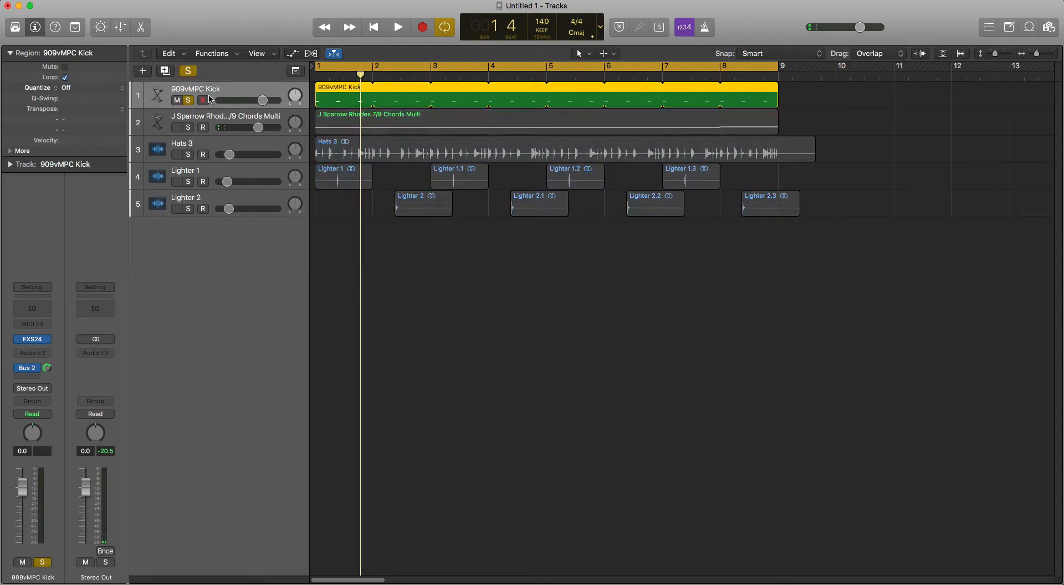
{"action": "key", "text": "space"}
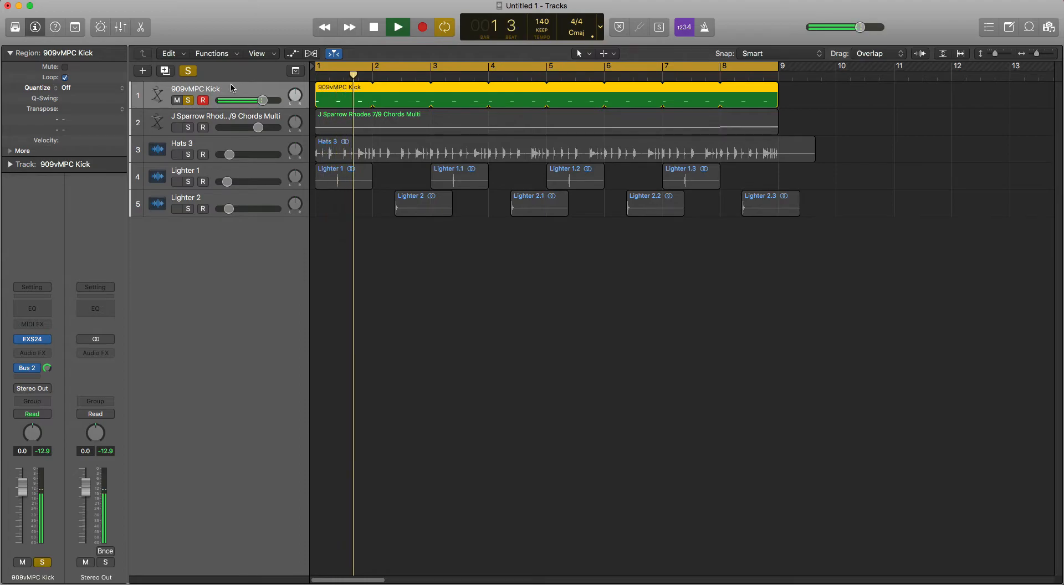
{"action": "key", "text": "space"}
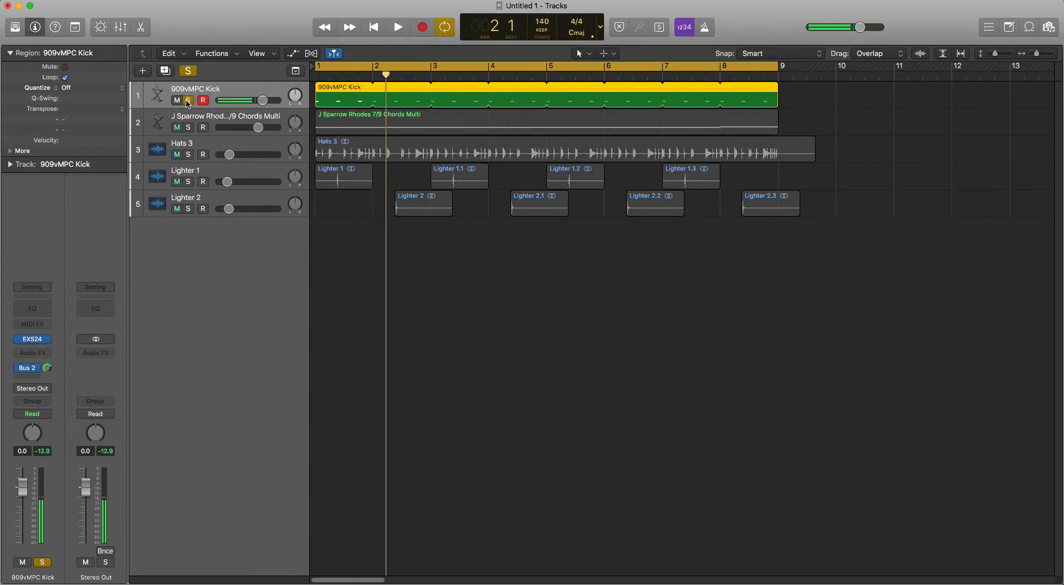
{"action": "left_click", "coordinate": [188, 100]}
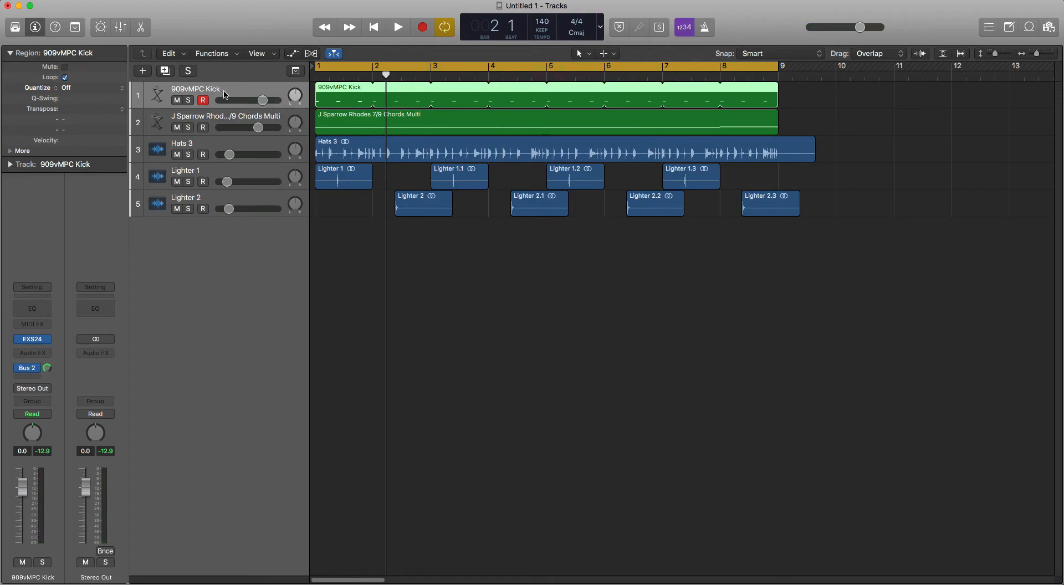
Duplicate the 909vMPC Kick track and copy its looped MIDI region onto the new track at bar 1
{"action": "left_click", "coordinate": [165, 71]}
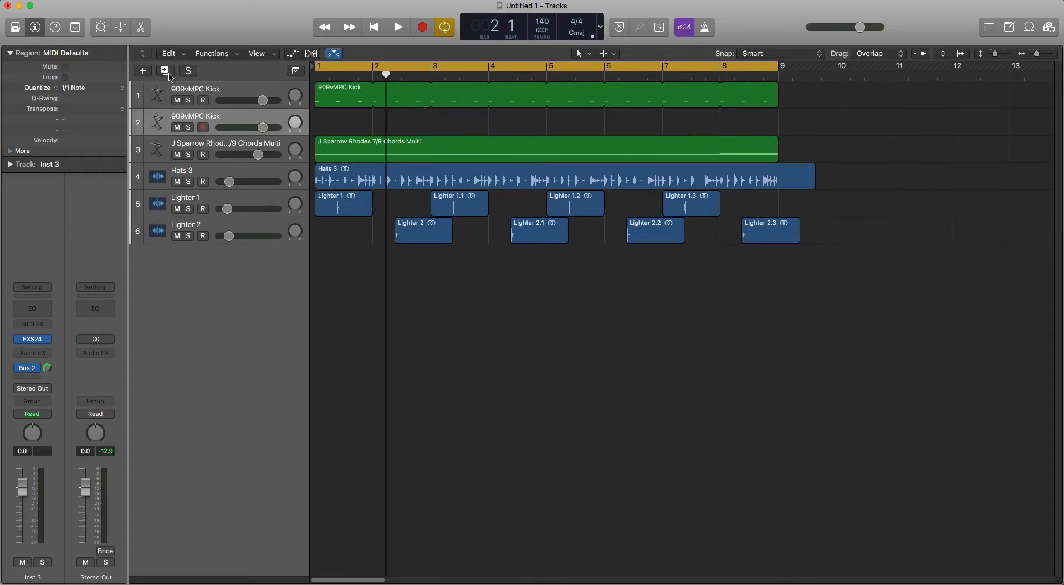
{"action": "left_click_drag", "start_coordinate": [336, 98], "coordinate": [336, 126]}
Audition the duplicated kick track in solo, then return to the full mix
{"action": "left_click", "coordinate": [189, 128]}
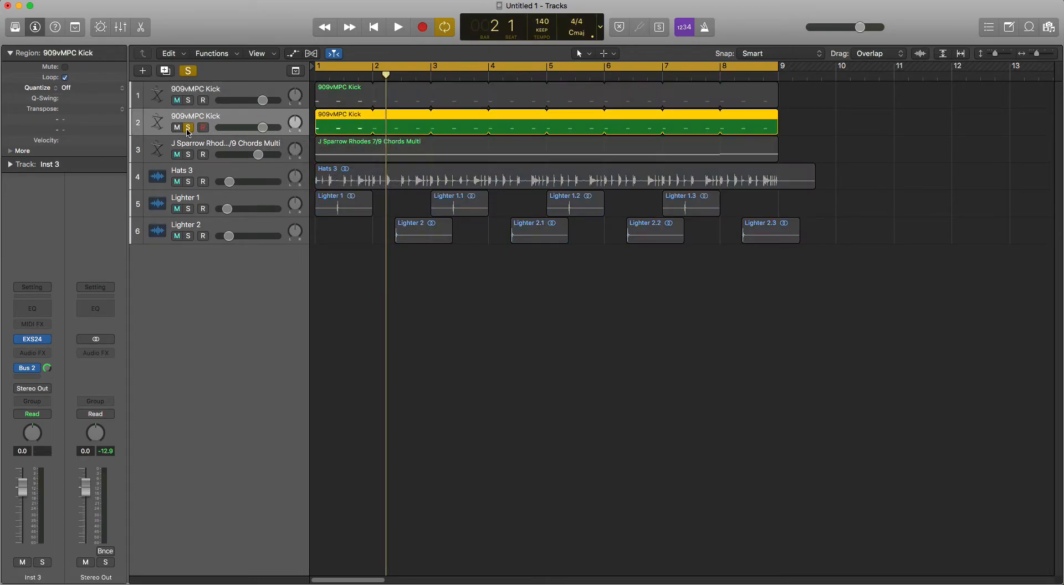
{"action": "key", "text": "space"}
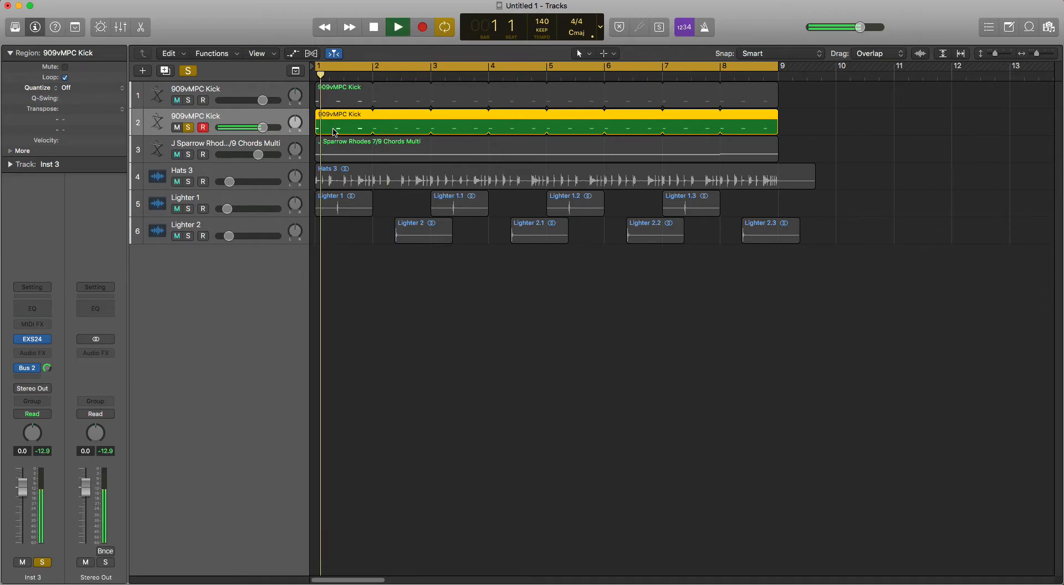
{"action": "key", "text": "space"}
{"action": "left_click", "coordinate": [189, 128]}
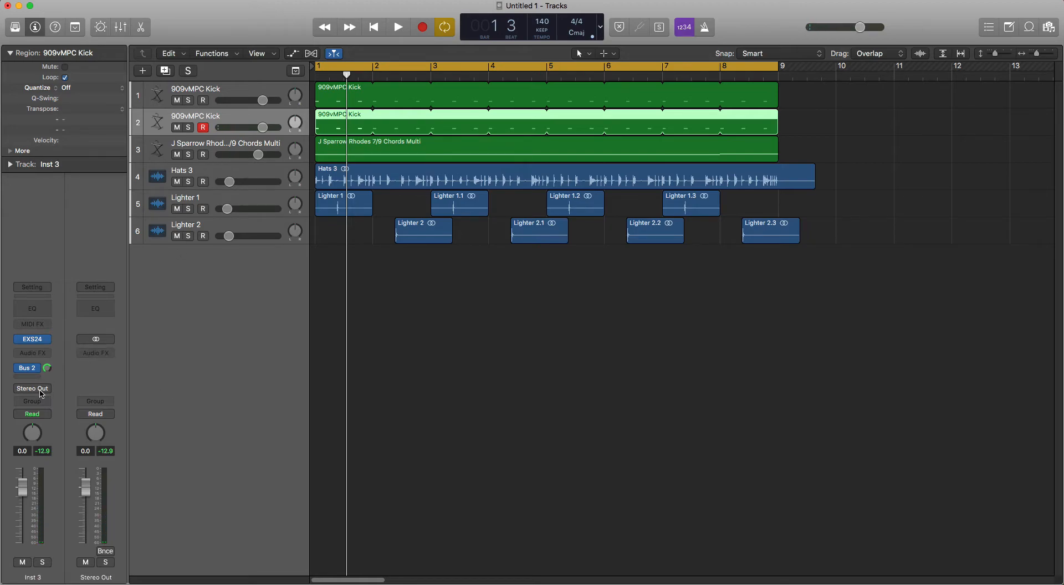
Route the duplicated kick track's output to Bus 10 and turn its Bus 2 send down
{"action": "left_click", "coordinate": [32, 388]}
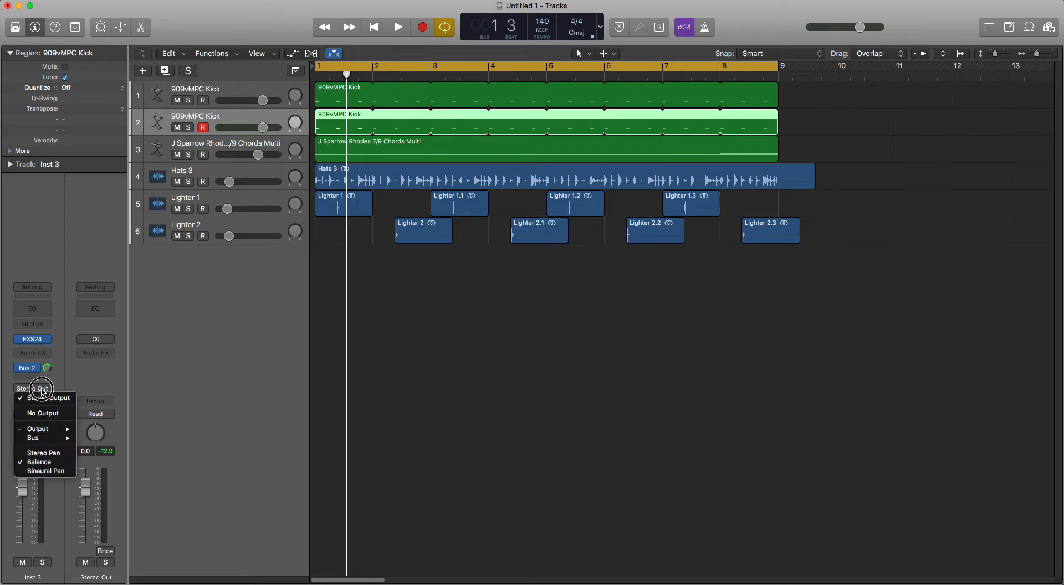
{"action": "mouse_move", "coordinate": [49, 429]}
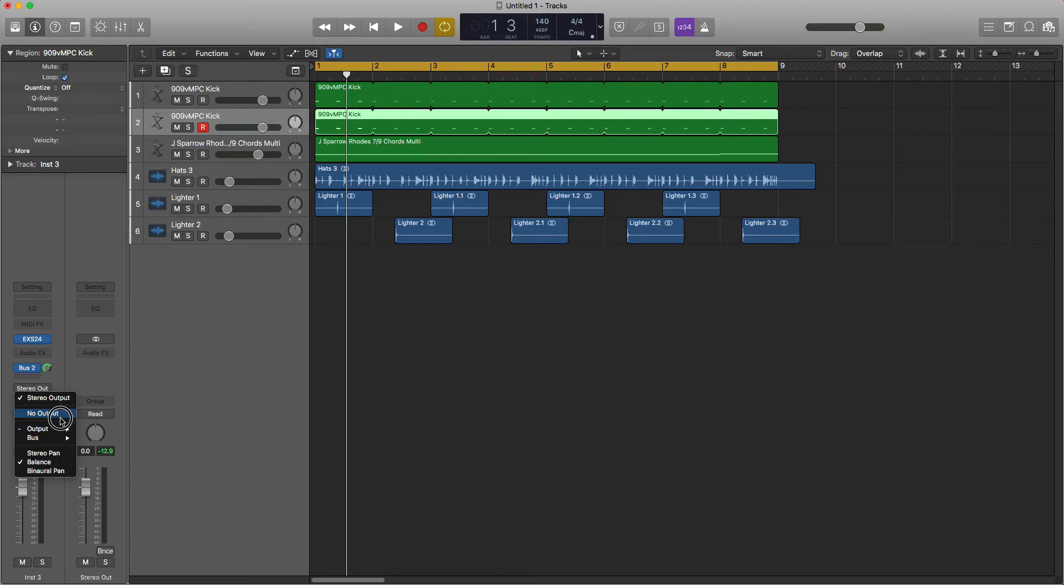
{"action": "left_click", "coordinate": [61, 420]}
{"action": "left_click", "coordinate": [42, 389]}
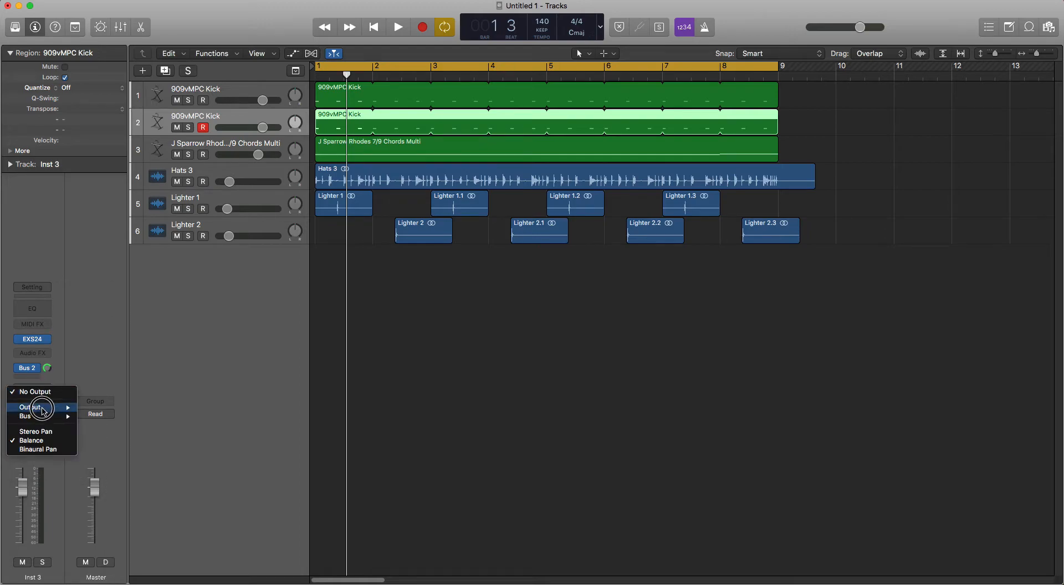
{"action": "mouse_move", "coordinate": [44, 418]}
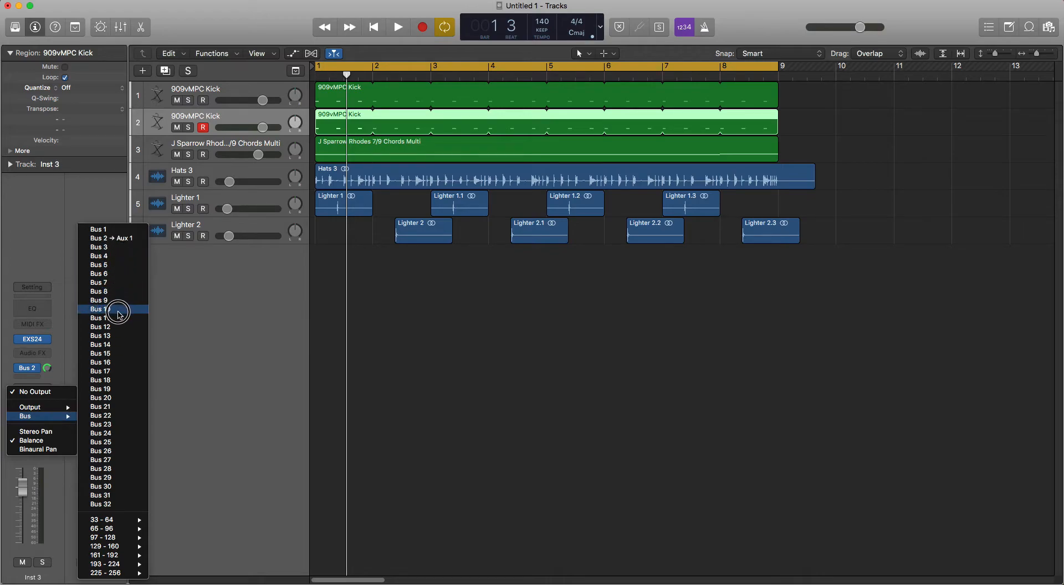
{"action": "left_click", "coordinate": [119, 313]}
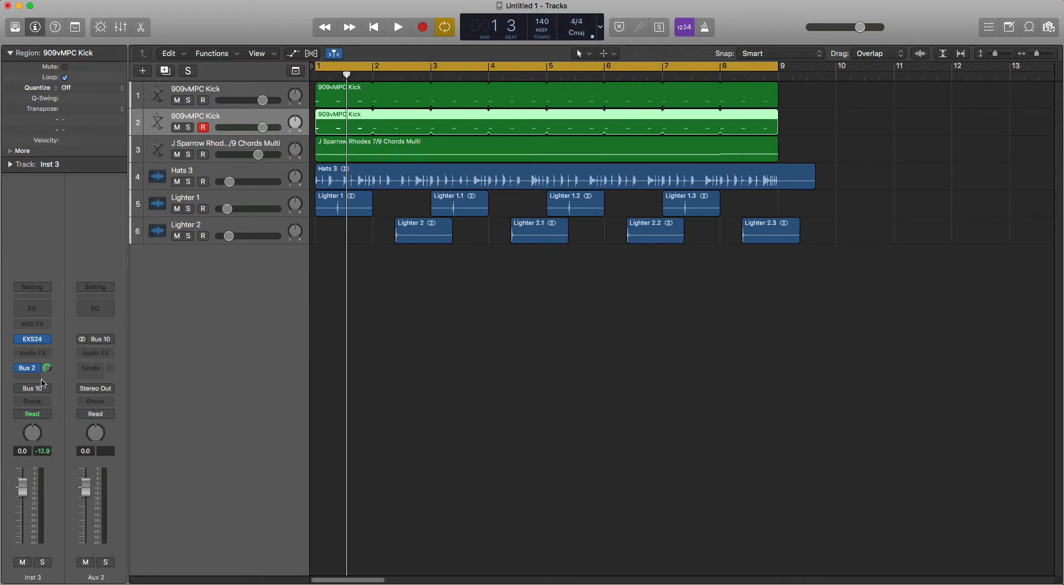
{"action": "mouse_move", "coordinate": [40, 375]}
Solo the duplicated kick track and set the output of the Bus 10 aux channel to No Output
{"action": "left_click", "coordinate": [189, 129]}
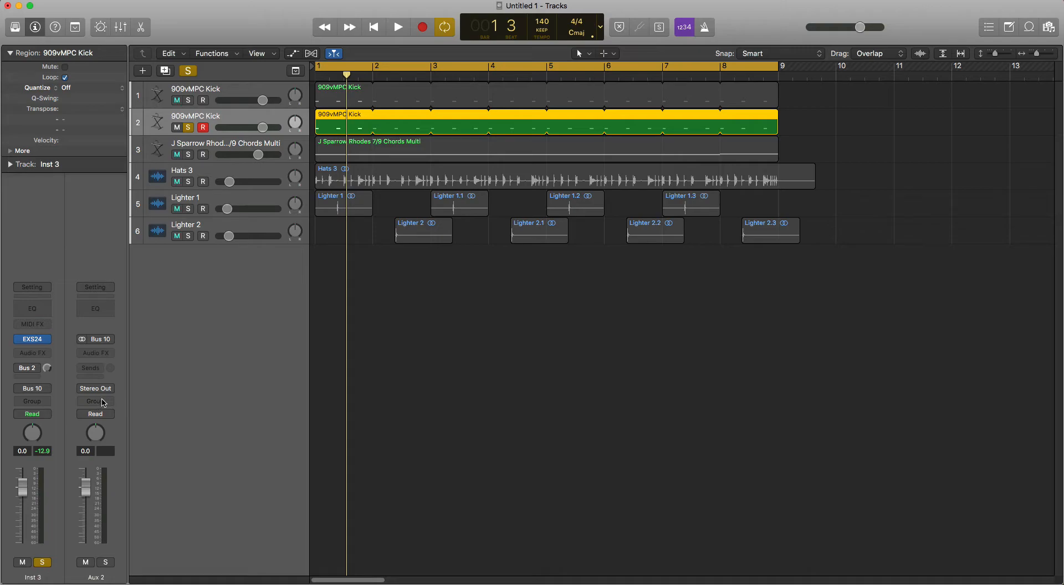
{"action": "left_click", "coordinate": [103, 389]}
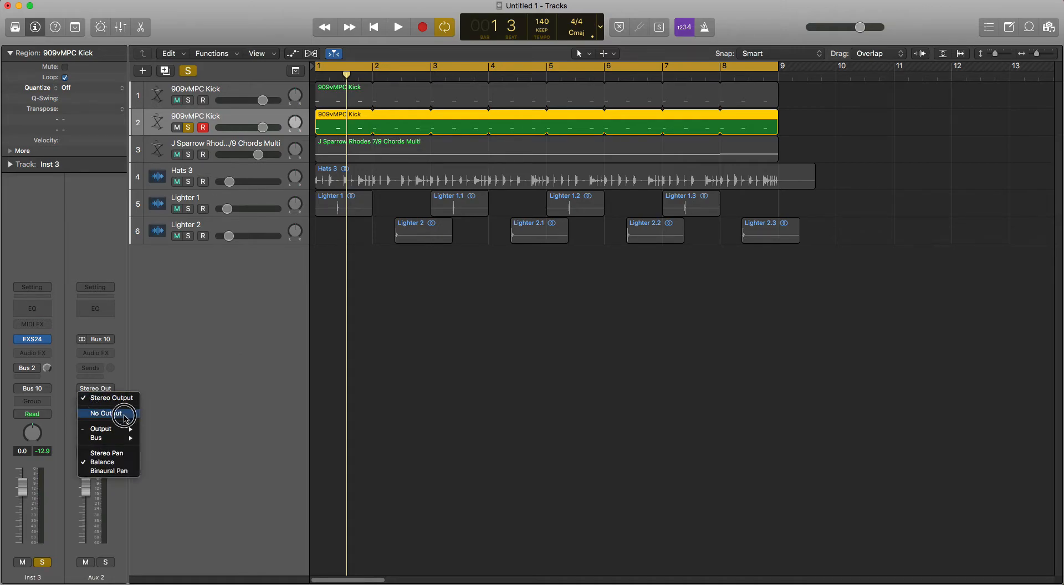
{"action": "left_click", "coordinate": [124, 417]}
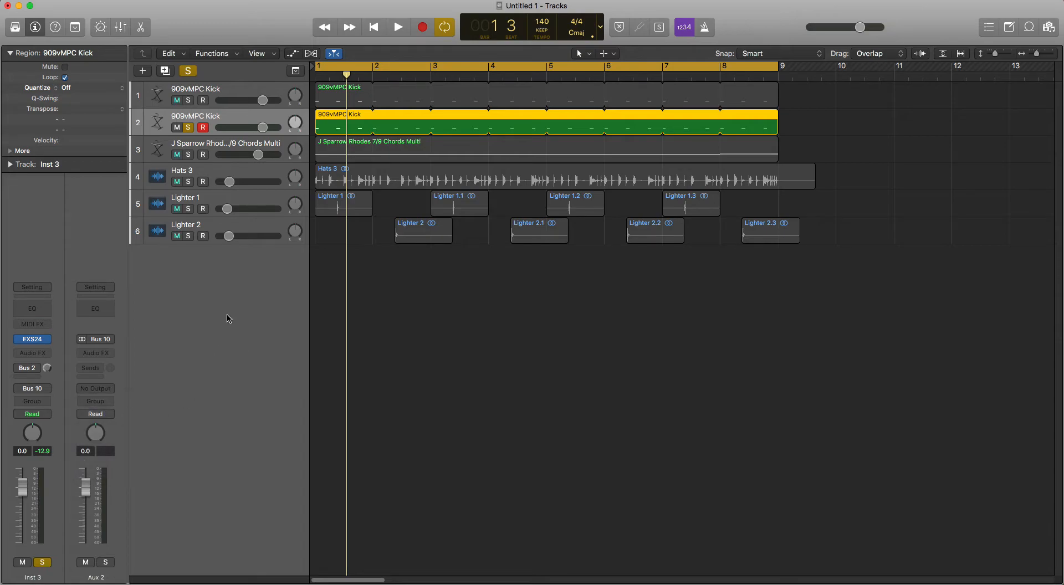
Play the soloed duplicate kick to check its signal reaching the Bus 10 aux, then unsolo it
{"action": "key", "text": "space"}
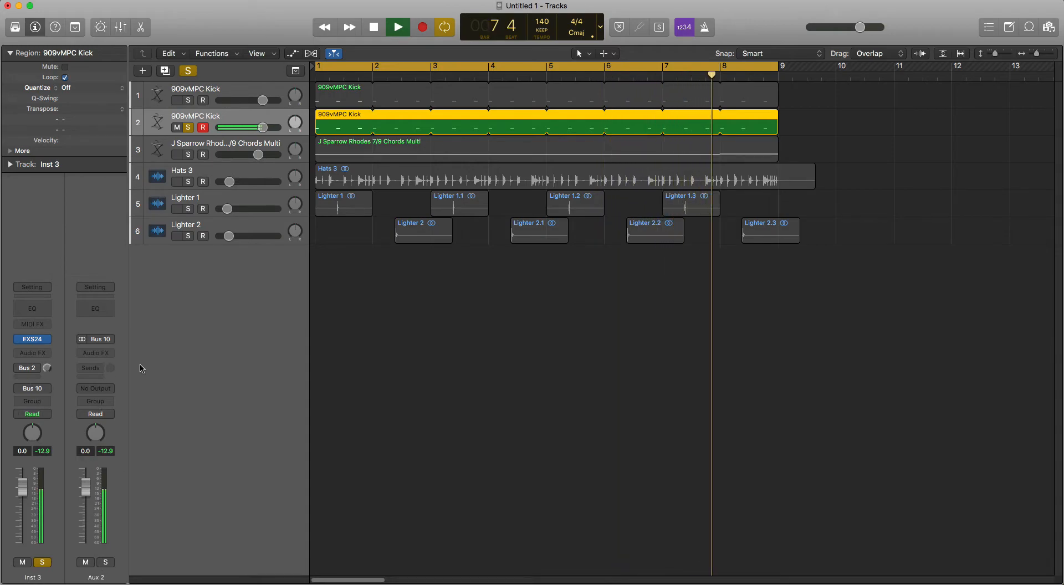
{"action": "key", "text": "space"}
{"action": "left_click", "coordinate": [188, 127]}
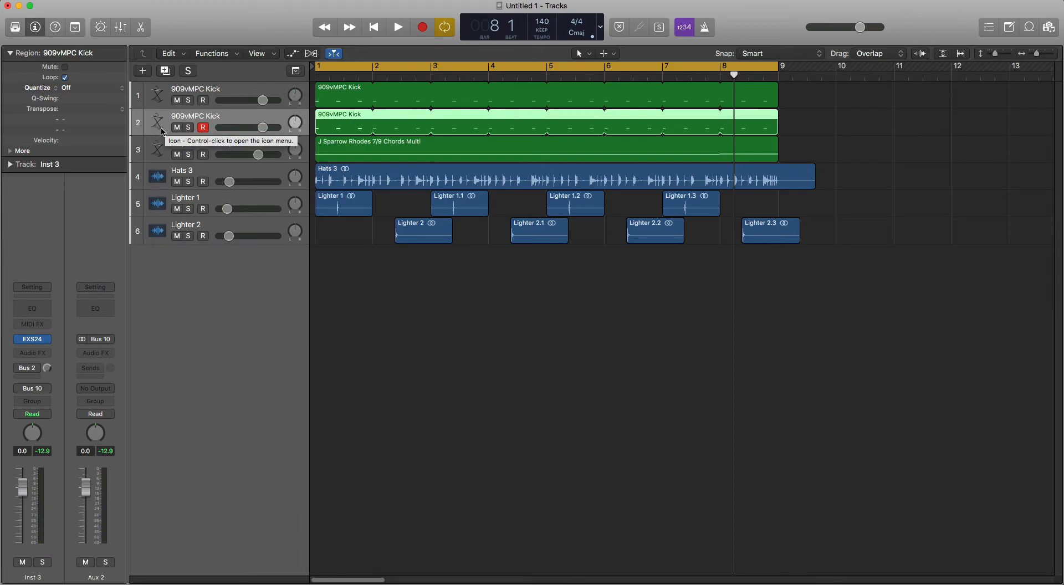
Rename the duplicated kick track as SC Kick
{"action": "double_click", "coordinate": [195, 116]}
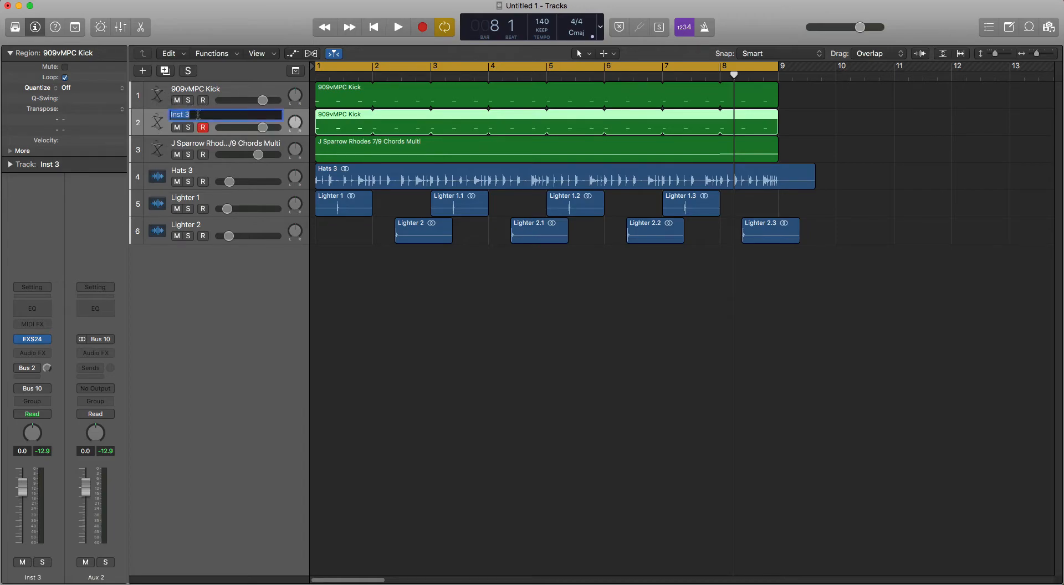
{"action": "type", "text": "SC Kick"}
{"action": "key", "text": "Return"}
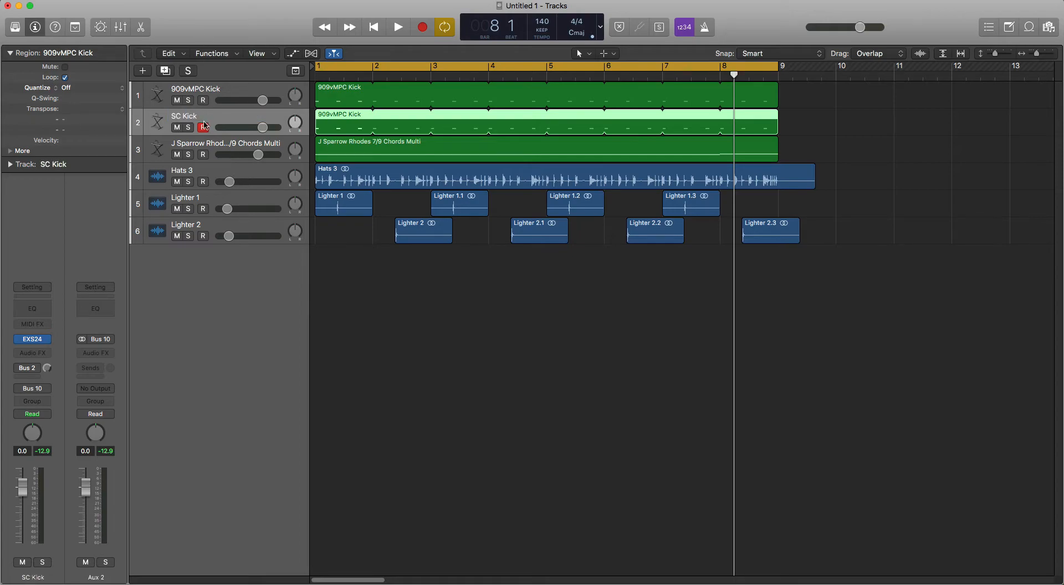
Insert a stereo Compressor on the J Sparrow Rhodes chords track
{"action": "left_click", "coordinate": [213, 148]}
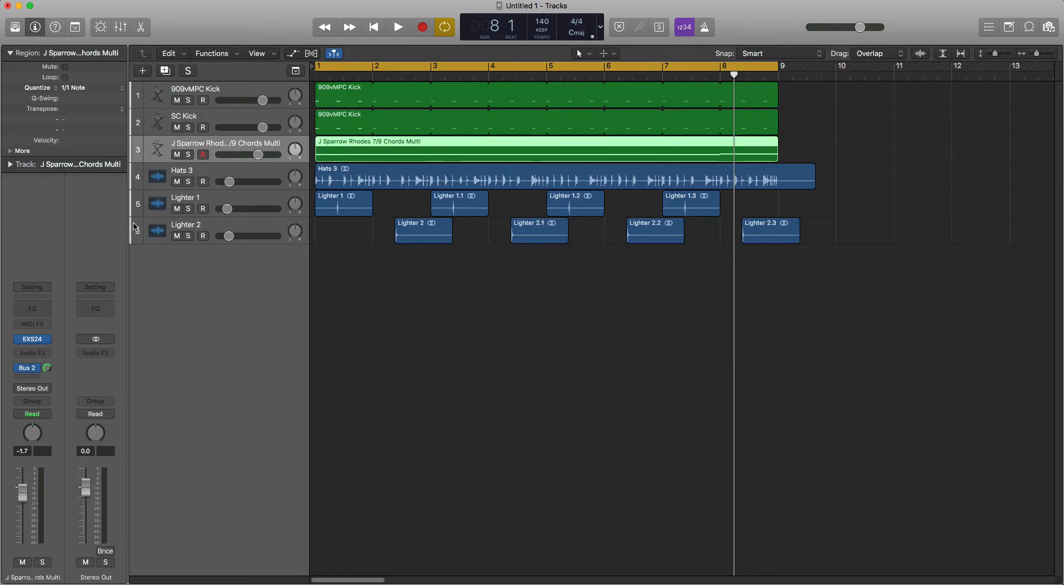
{"action": "left_click", "coordinate": [41, 353]}
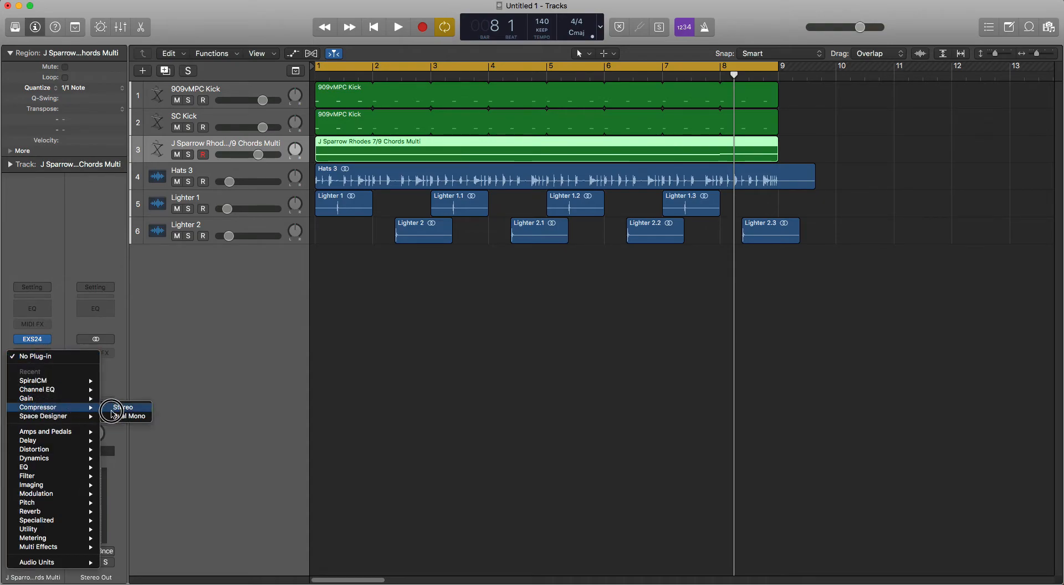
{"action": "left_click", "coordinate": [118, 415]}
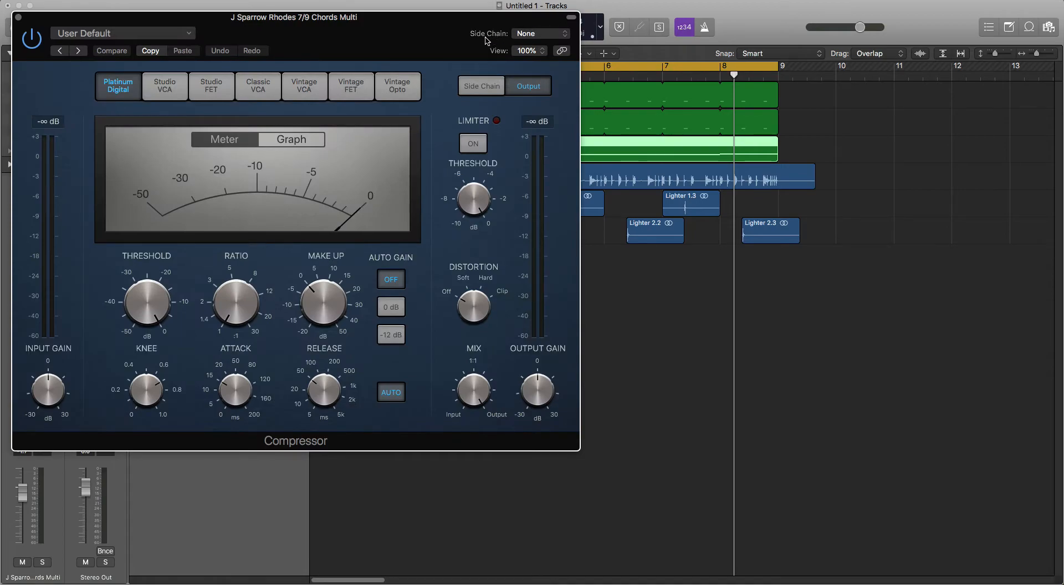
Set the Compressor's side chain source to Bus 10, fed by SC Kick
{"action": "left_click", "coordinate": [536, 34]}
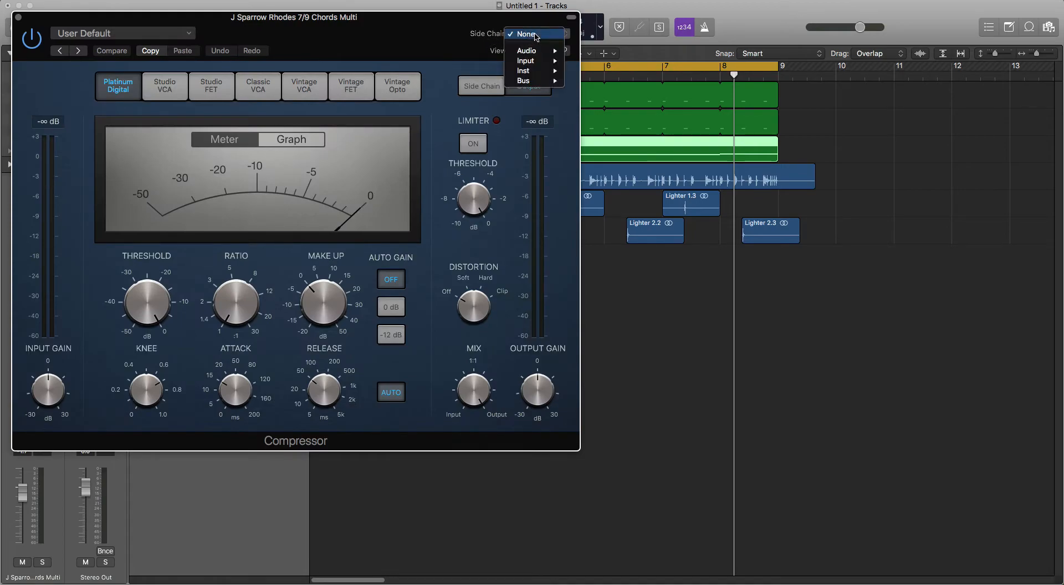
{"action": "mouse_move", "coordinate": [538, 81]}
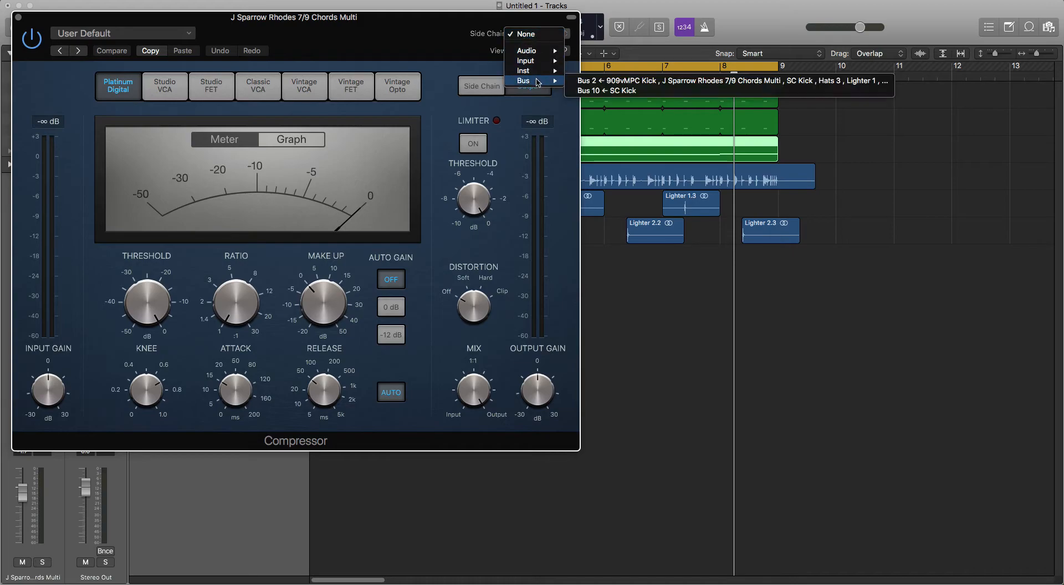
{"action": "left_click", "coordinate": [596, 91]}
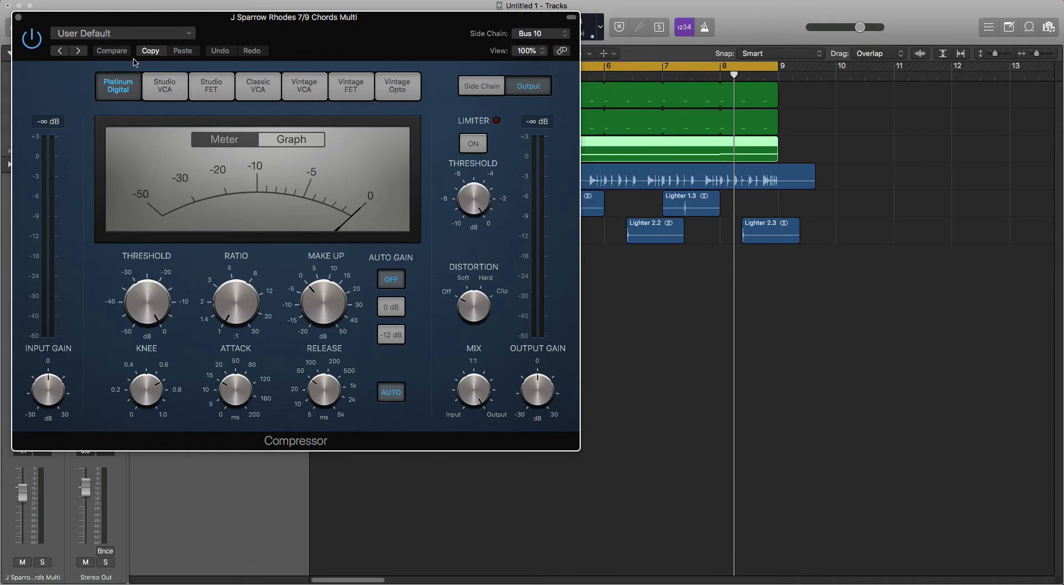
Load the SC Kick preset into the Compressor on the Rhodes chords track
{"action": "left_click", "coordinate": [173, 36]}
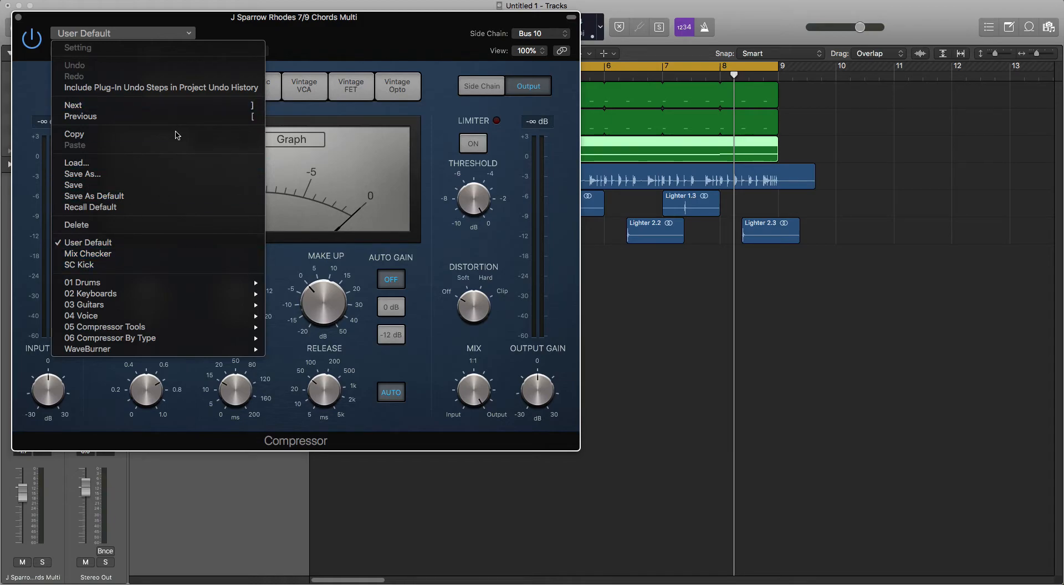
{"action": "left_click", "coordinate": [102, 265]}
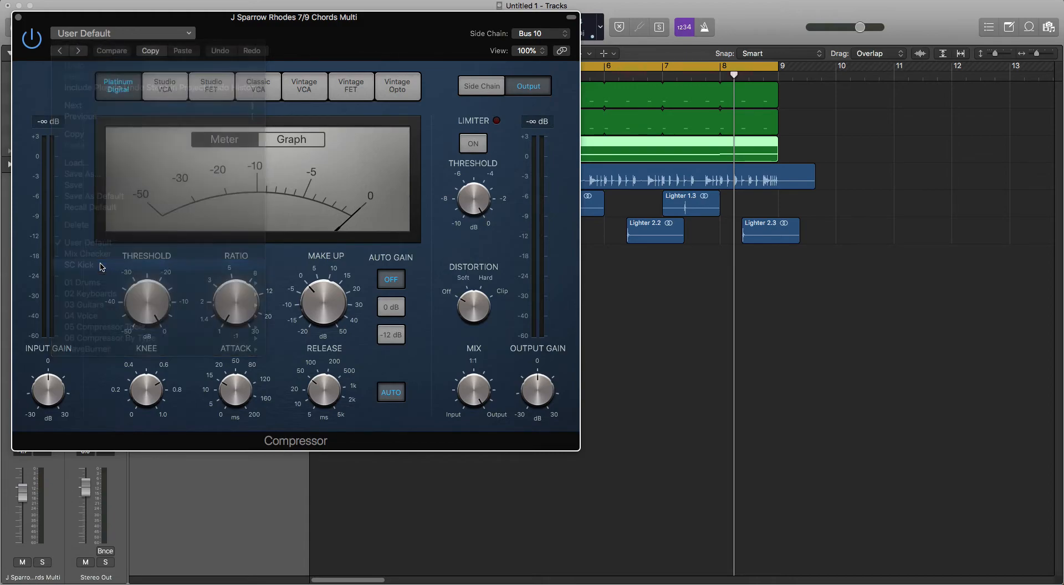
{"action": "mouse_move", "coordinate": [220, 313]}
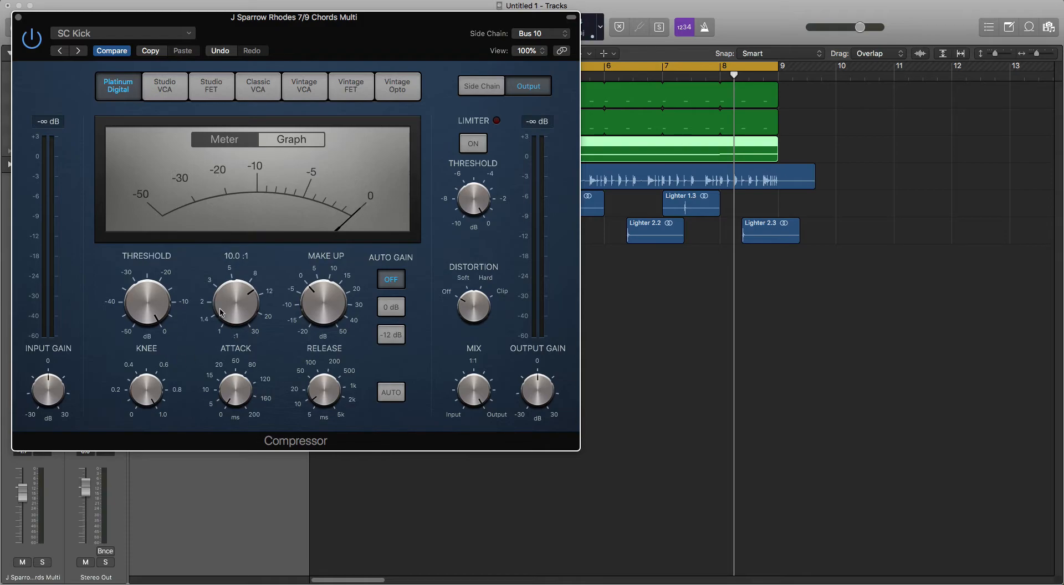
{"action": "mouse_move", "coordinate": [150, 299]}
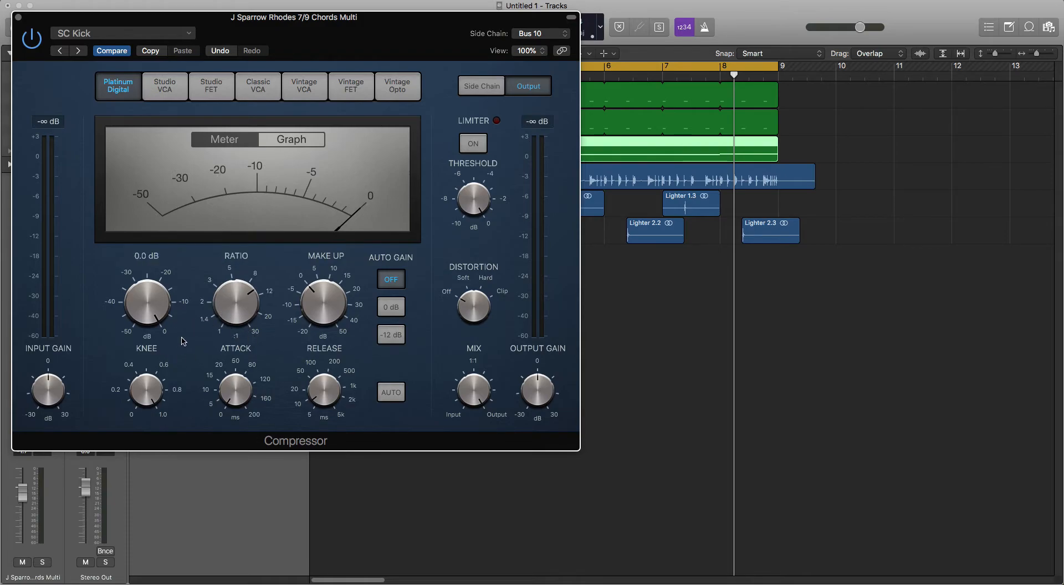
{"action": "left_click", "coordinate": [148, 311]}
{"action": "mouse_move", "coordinate": [232, 390]}
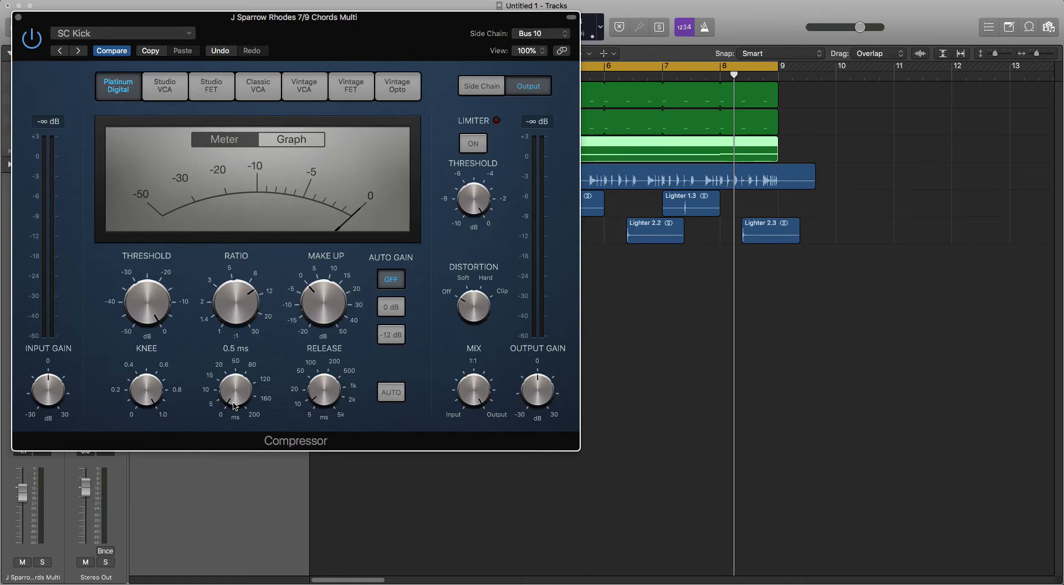
{"action": "mouse_move", "coordinate": [326, 391]}
Go through the Compressor models from Studio VCA to Vintage Opto and return to Platinum Digital
{"action": "left_click", "coordinate": [164, 87]}
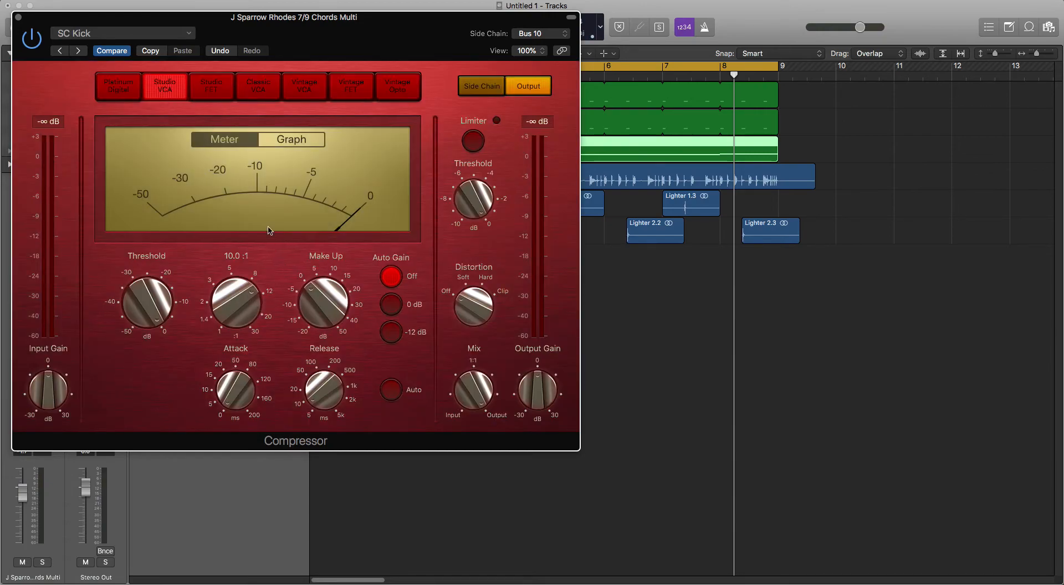
{"action": "left_click", "coordinate": [212, 87]}
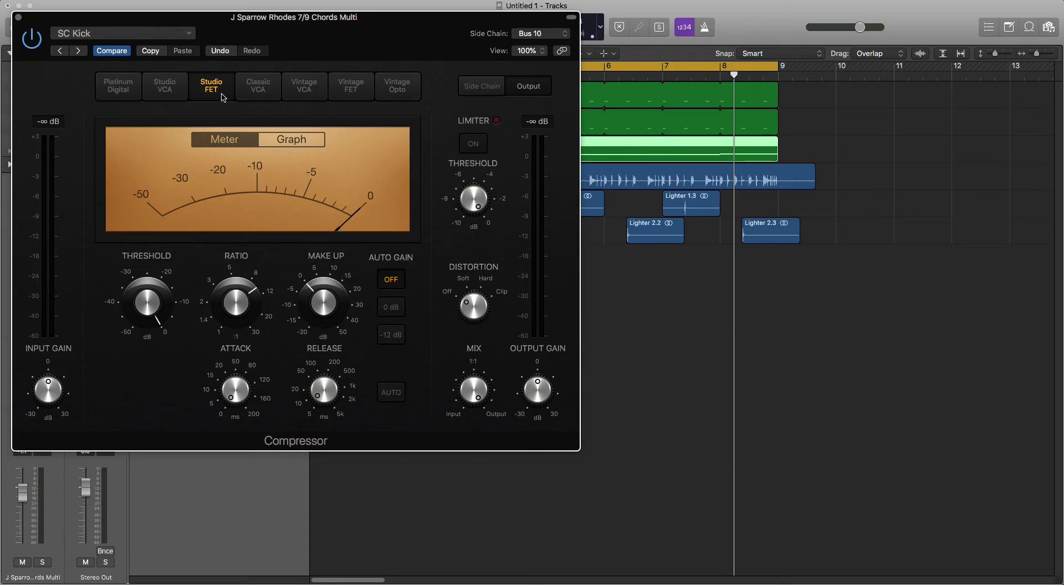
{"action": "left_click", "coordinate": [252, 96]}
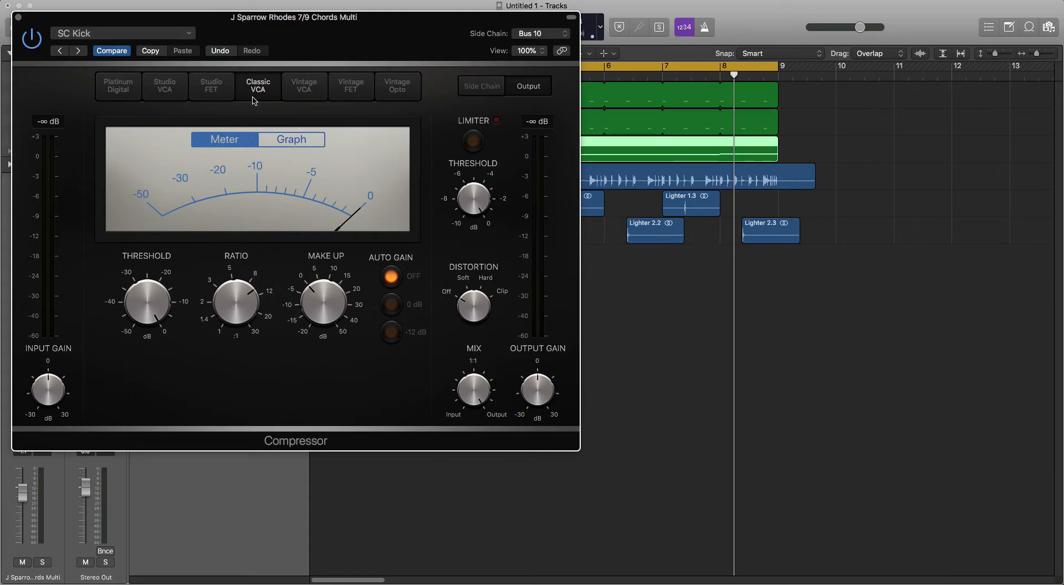
{"action": "left_click", "coordinate": [305, 96]}
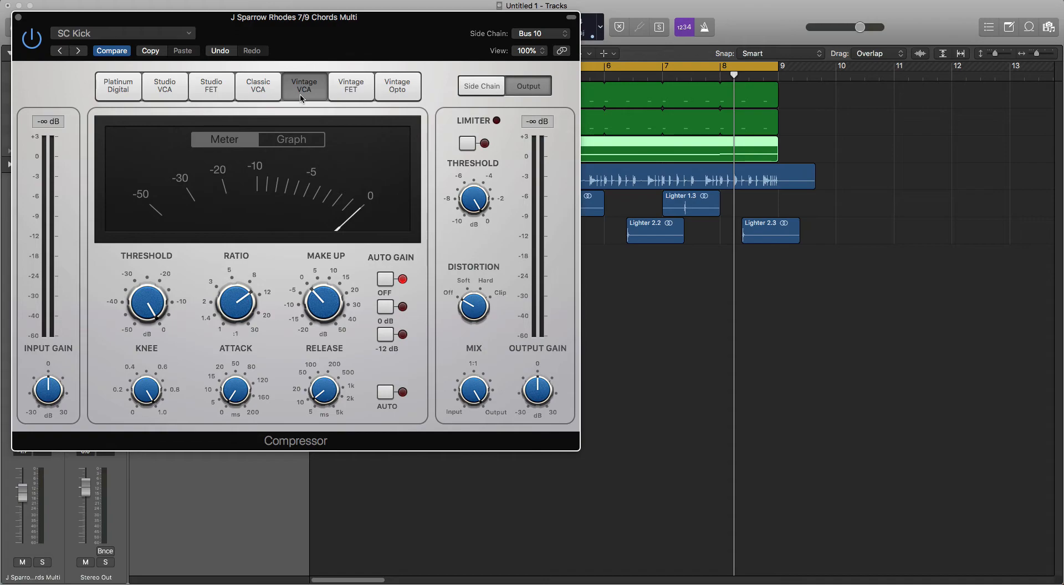
{"action": "left_click", "coordinate": [340, 95]}
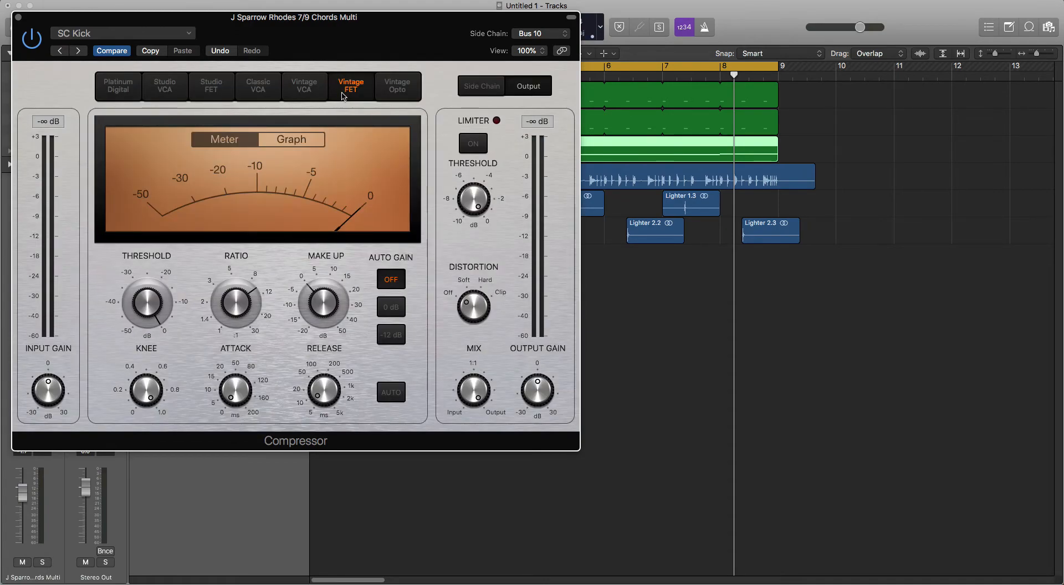
{"action": "left_click", "coordinate": [395, 94]}
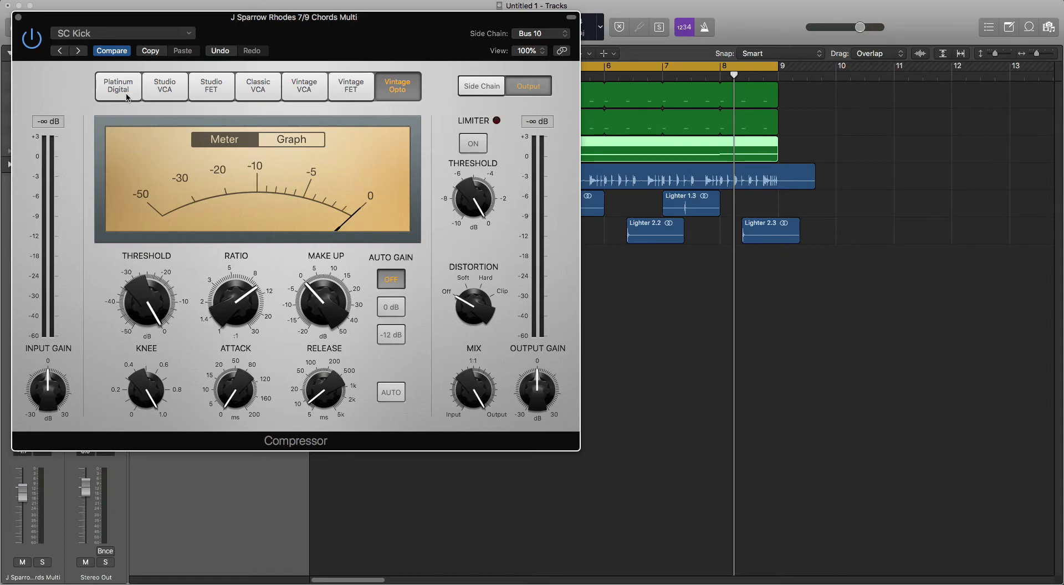
{"action": "left_click", "coordinate": [127, 95]}
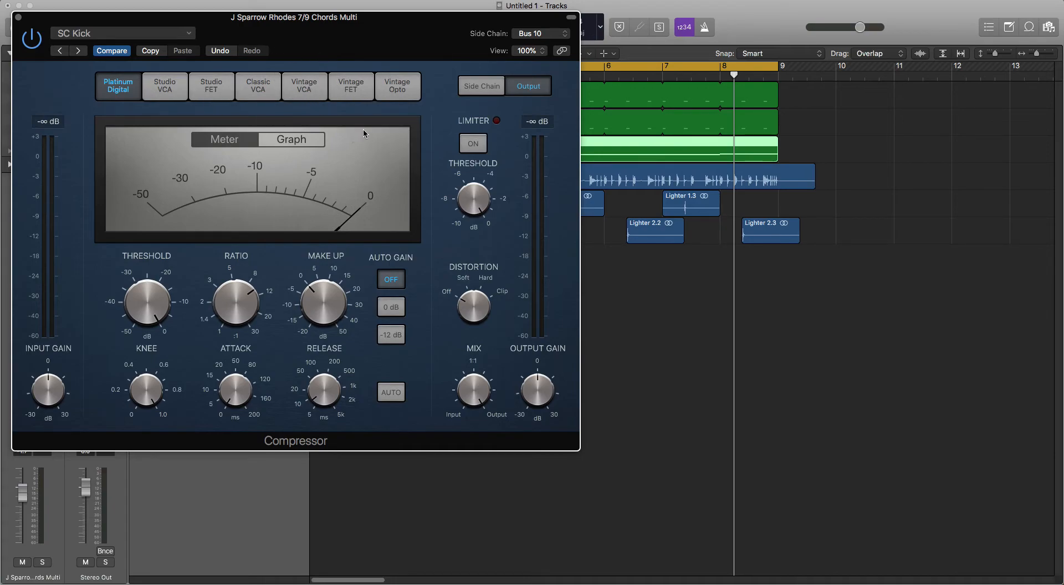
Set the Compressor's threshold to -35 dB while listening to the Rhodes chords duck under the kick
{"action": "mouse_move", "coordinate": [247, 386]}
{"action": "mouse_move", "coordinate": [148, 307]}
{"action": "left_click_drag", "start_coordinate": [143, 305], "coordinate": [142, 379]}
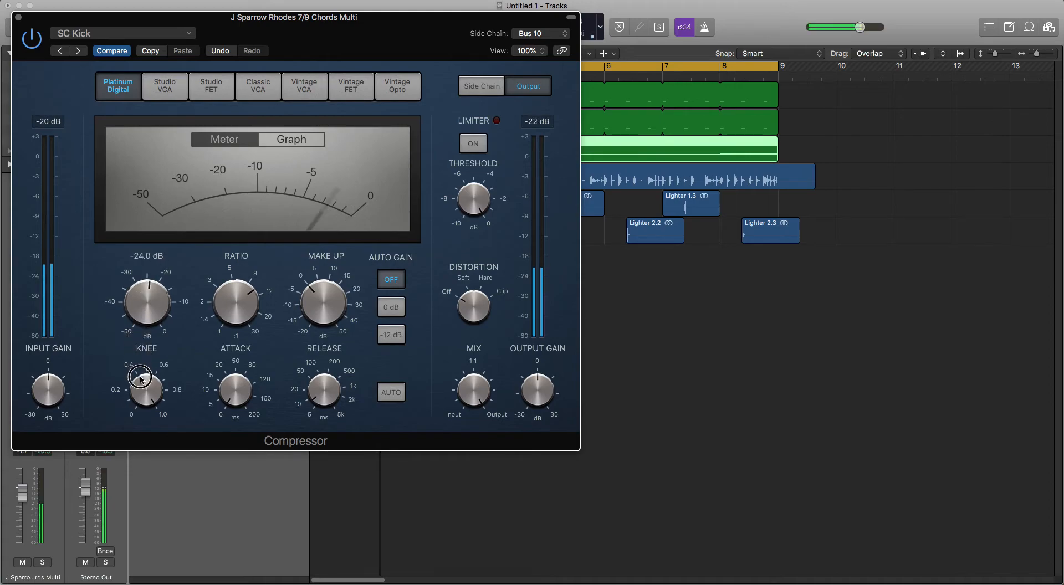
{"action": "left_click", "coordinate": [151, 345], "text": "alt"}
{"action": "mouse_move", "coordinate": [147, 316]}
{"action": "left_mouse_down"}
{"action": "mouse_move", "coordinate": [143, 388]}
{"action": "mouse_move", "coordinate": [149, 313]}
{"action": "left_mouse_up"}
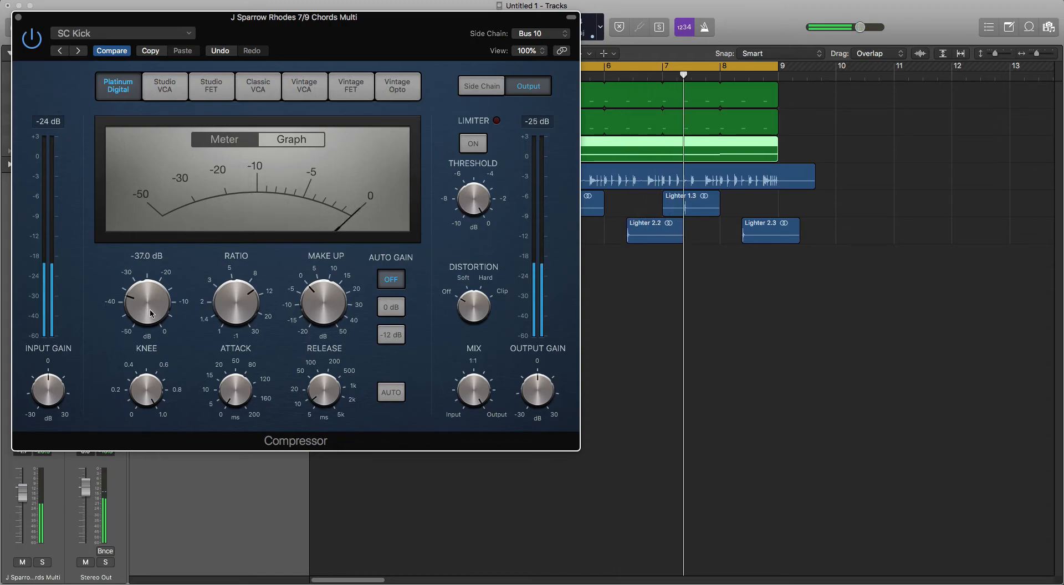
{"action": "left_click_drag", "start_coordinate": [158, 301], "coordinate": [162, 294]}
{"action": "left_click_drag", "start_coordinate": [321, 390], "coordinate": [318, 394]}
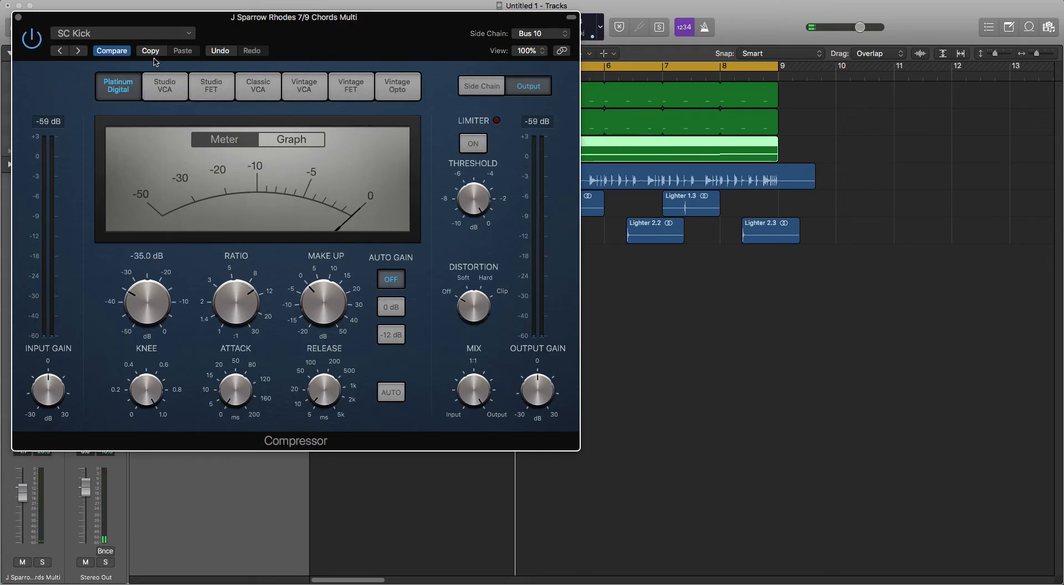
Solo the SC Kick and J Sparrow Rhodes tracks and play them with the Compressor window in view
{"action": "left_click_drag", "start_coordinate": [48, 17], "coordinate": [384, 216]}
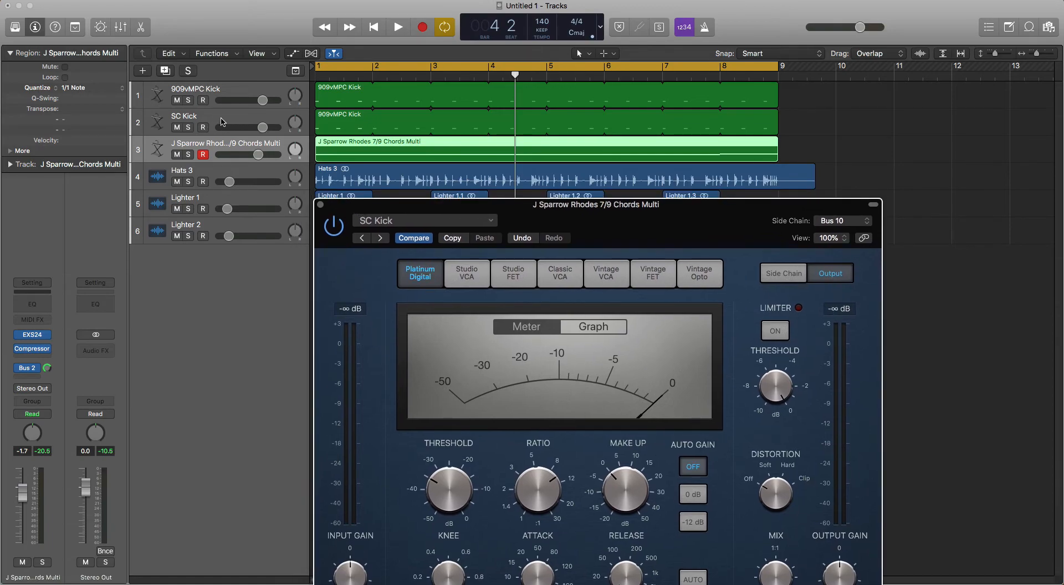
{"action": "left_click", "coordinate": [189, 128]}
{"action": "left_click", "coordinate": [188, 154]}
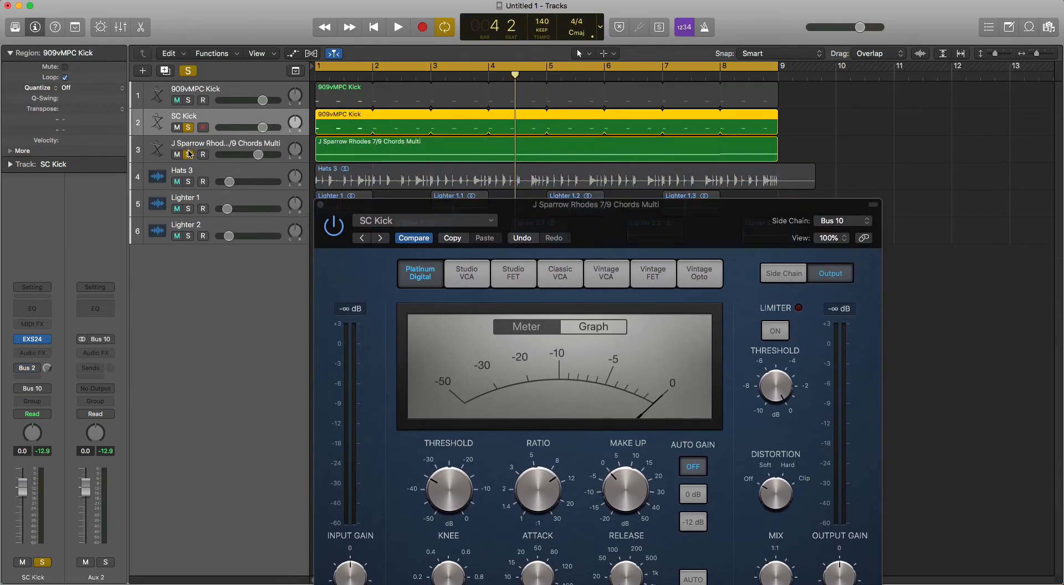
{"action": "left_click", "coordinate": [207, 146]}
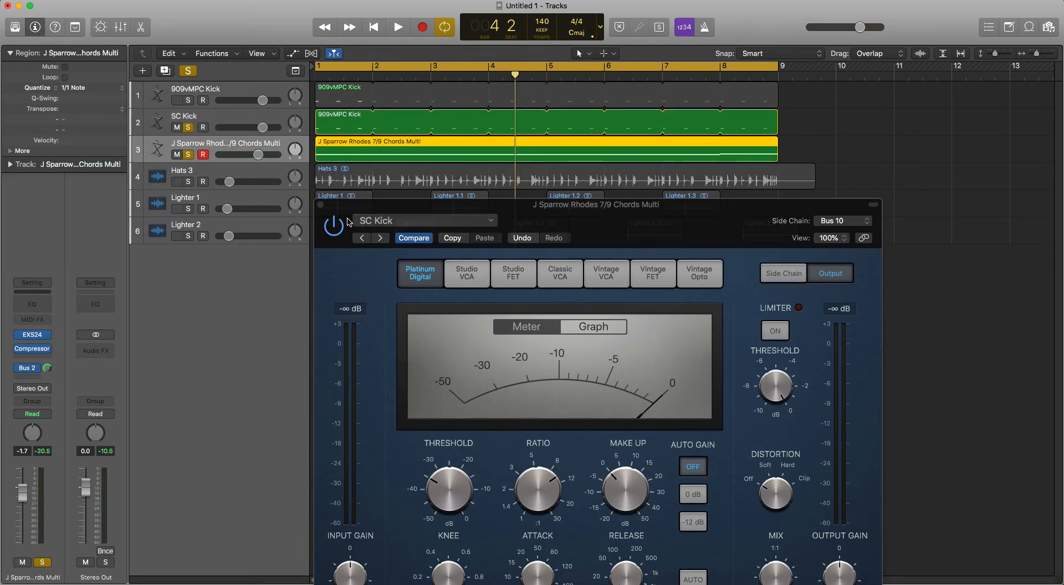
{"action": "left_click_drag", "start_coordinate": [380, 201], "coordinate": [414, 80]}
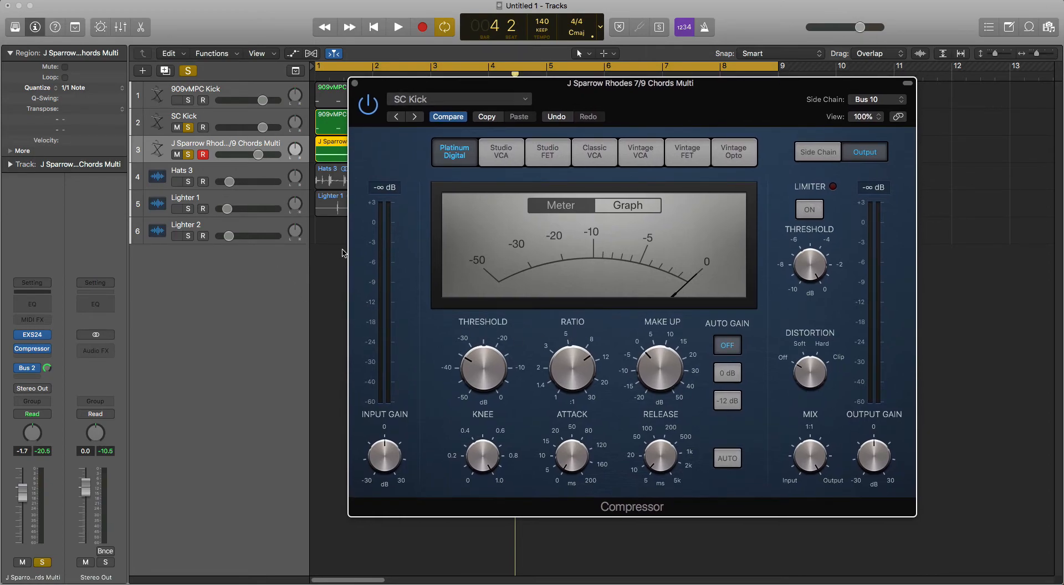
{"action": "key", "text": "space"}
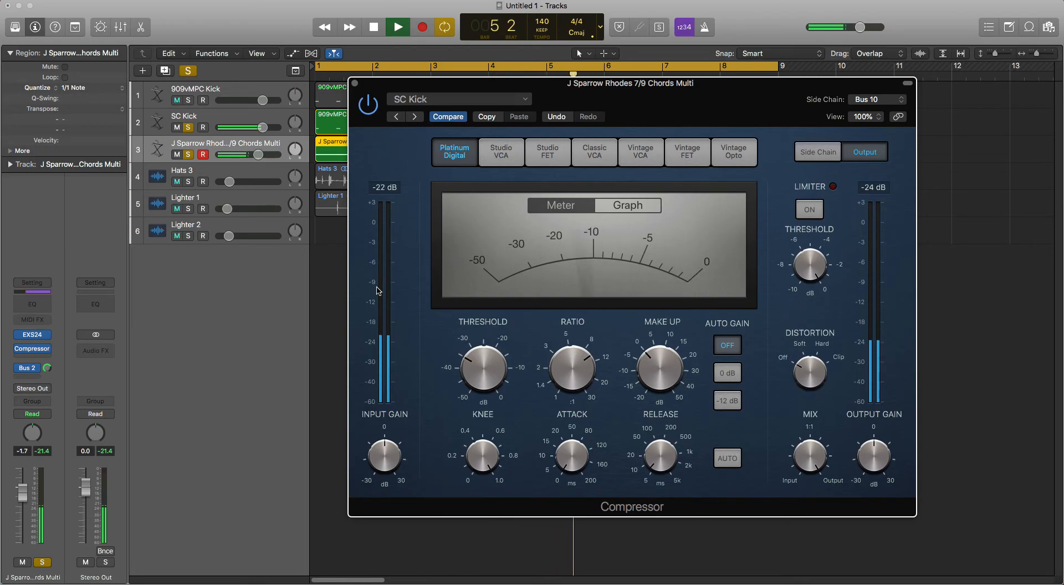
{"action": "key", "text": "space"}
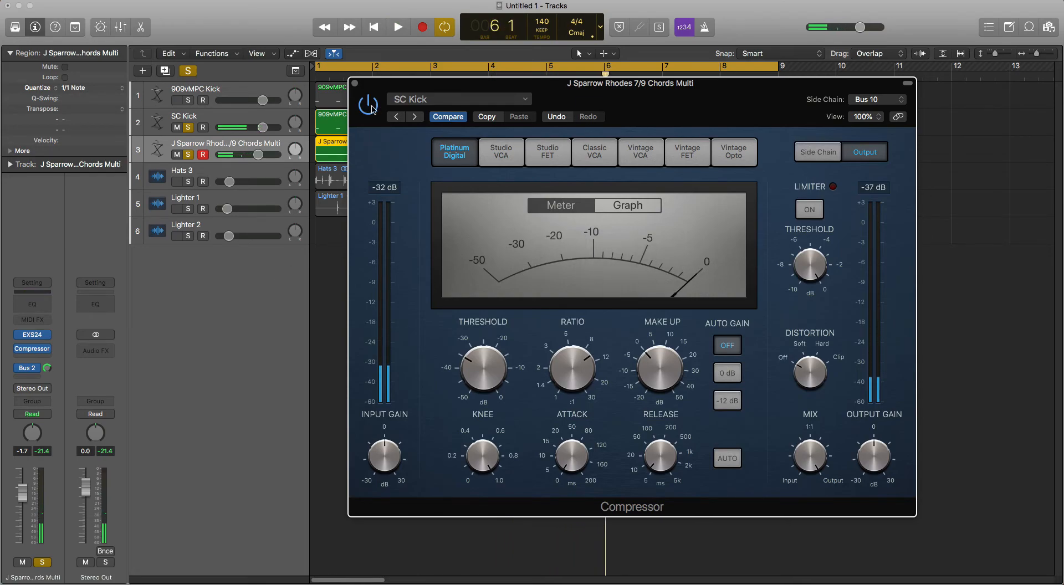
Compare the soloed Rhodes chords with the Compressor bypassed and re-enabled, replaying from the start
{"action": "left_click", "coordinate": [371, 108]}
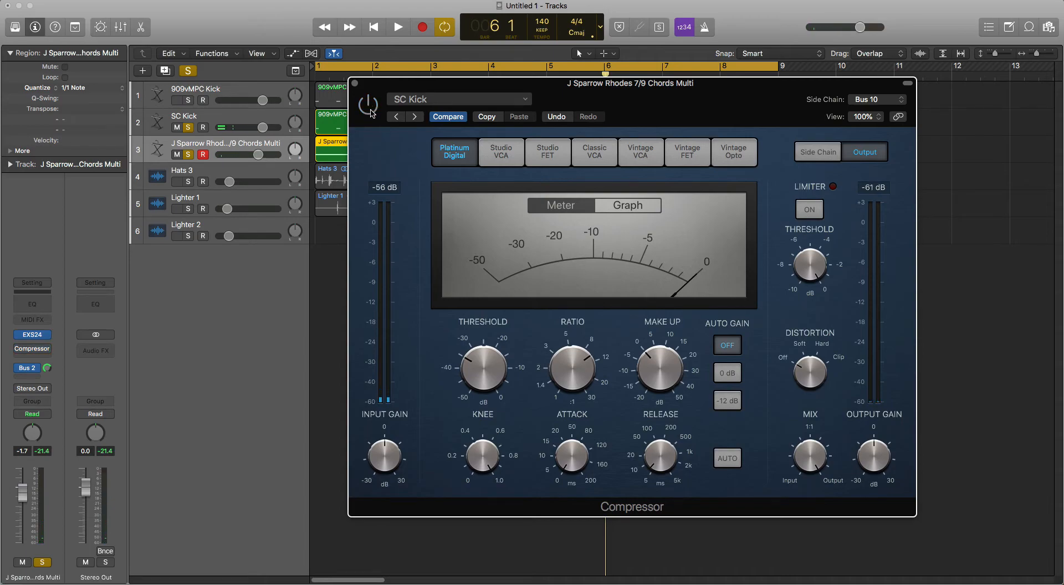
{"action": "key", "text": "space"}
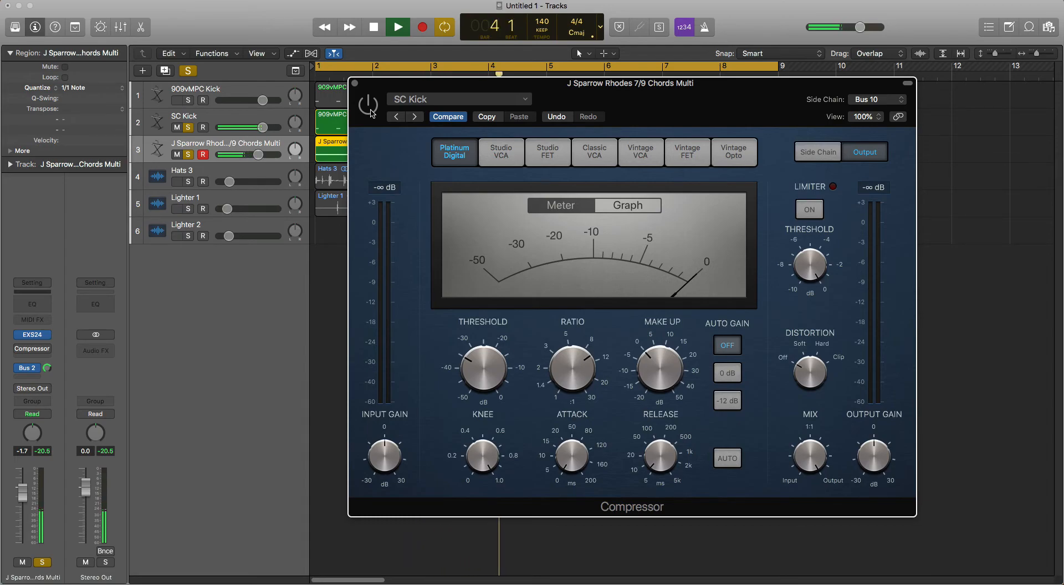
{"action": "key", "text": "space"}
{"action": "key", "text": "Return"}
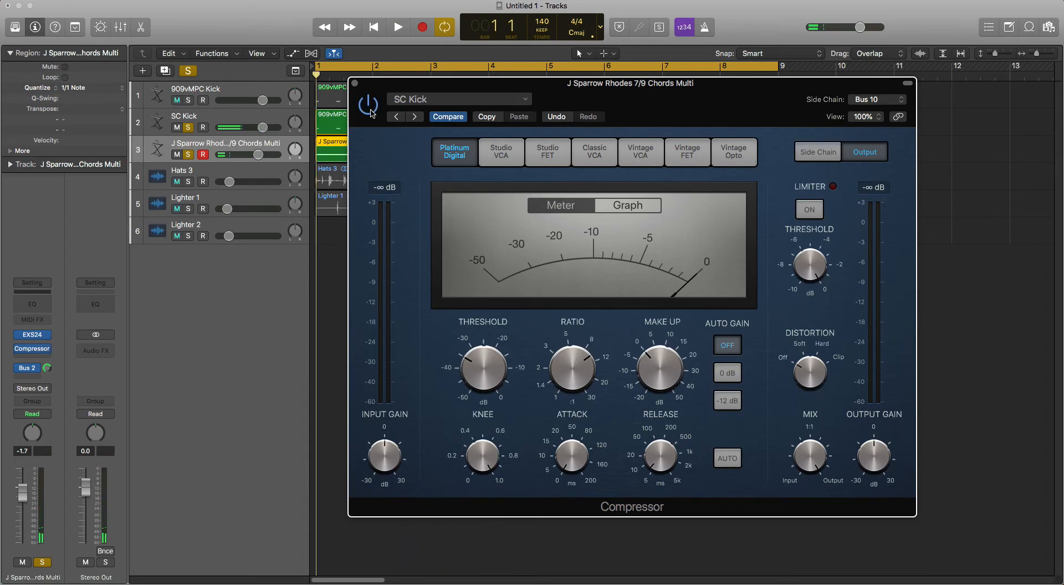
{"action": "key", "text": "space"}
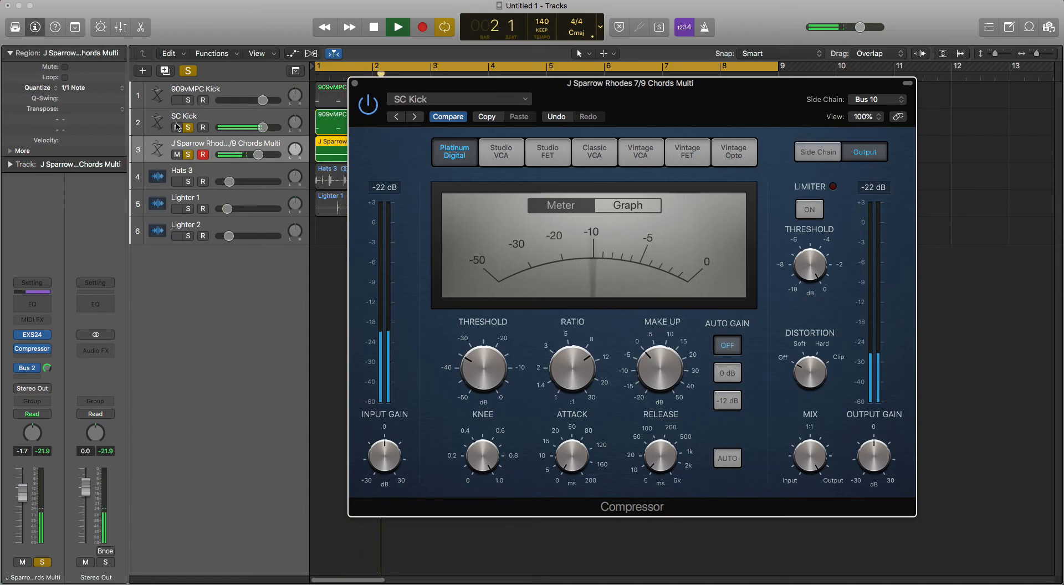
{"action": "key", "text": "space"}
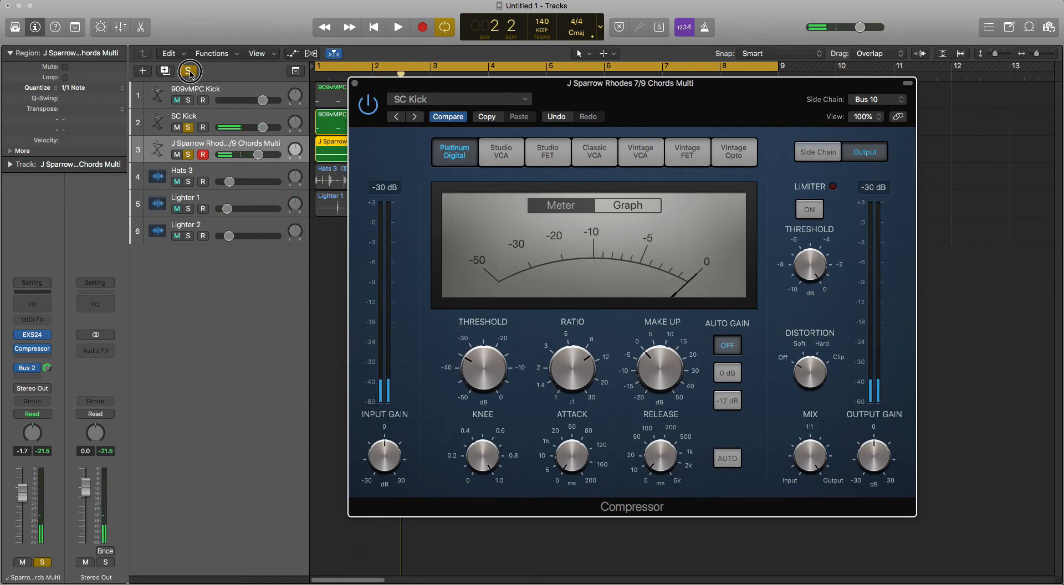
Clear all solos, play the full mix from the start, and close the Compressor window
{"action": "left_click", "coordinate": [189, 72]}
{"action": "key", "text": "Return"}
{"action": "key", "text": "space"}
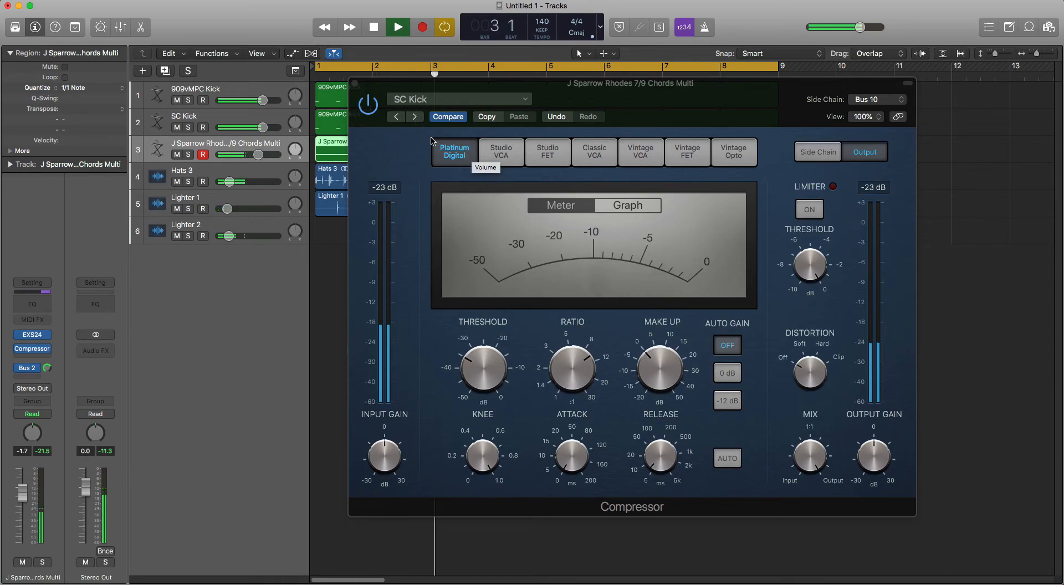
{"action": "key", "text": "space"}
{"action": "left_click", "coordinate": [355, 84]}
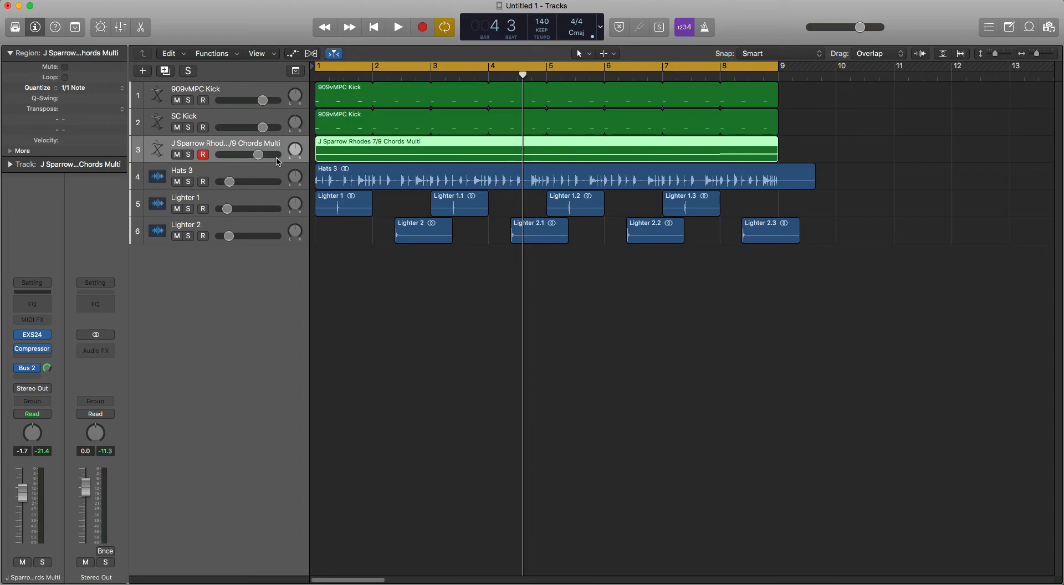
Play the Hats 3 track in solo, then unsolo it
{"action": "left_click", "coordinate": [255, 175]}
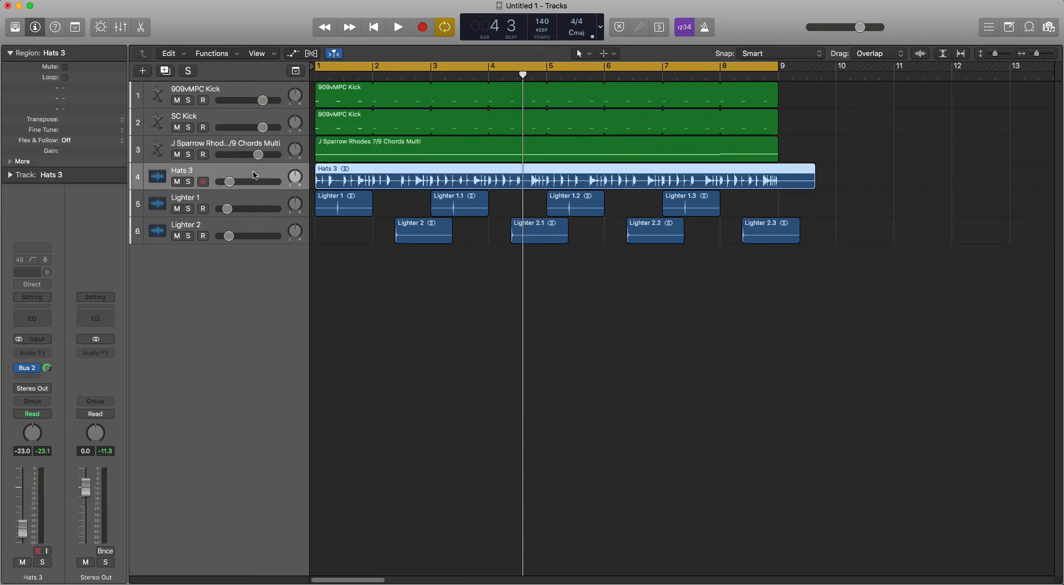
{"action": "left_click", "coordinate": [189, 183]}
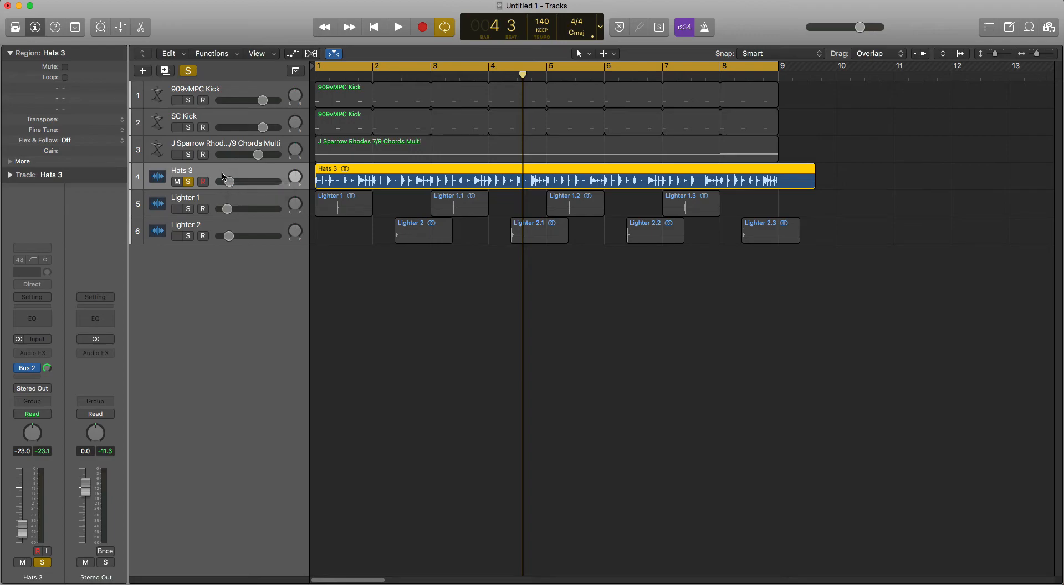
{"action": "key", "text": "space"}
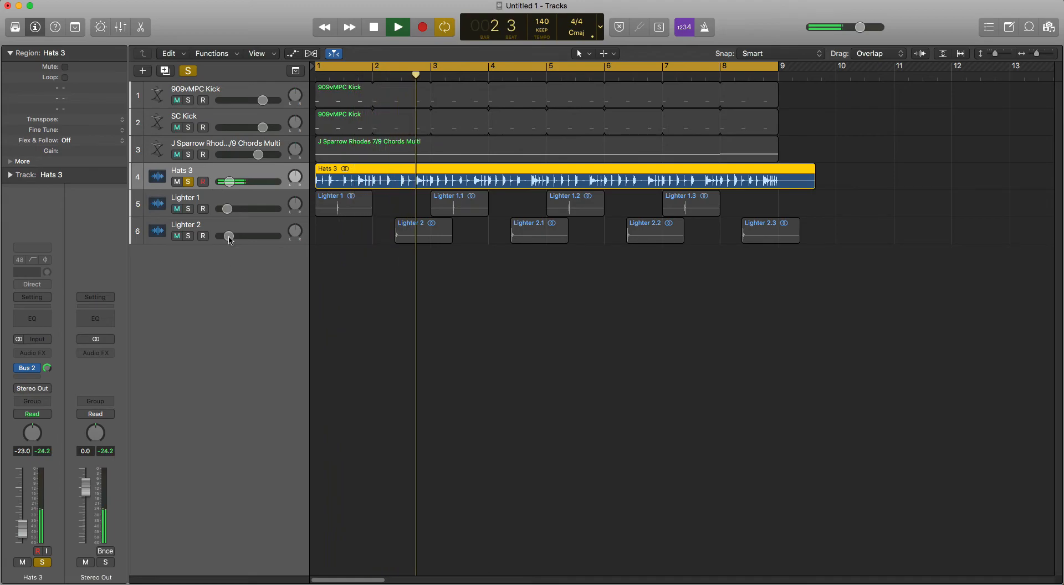
{"action": "key", "text": "space"}
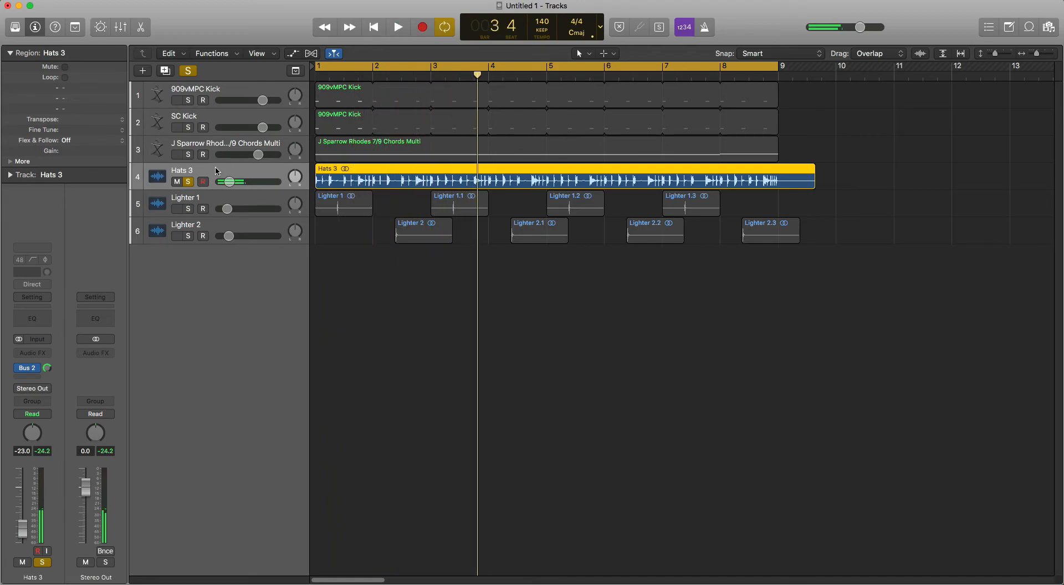
{"action": "left_click", "coordinate": [189, 181]}
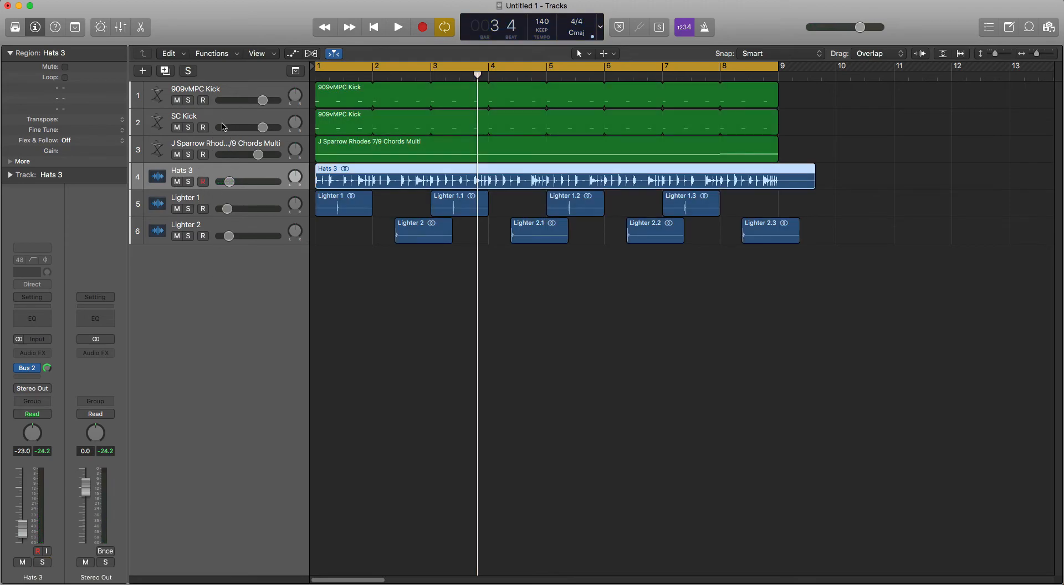
Select the 909vMPC Kick and then the SC Kick track to examine their channel strip routing
{"action": "left_click", "coordinate": [221, 90]}
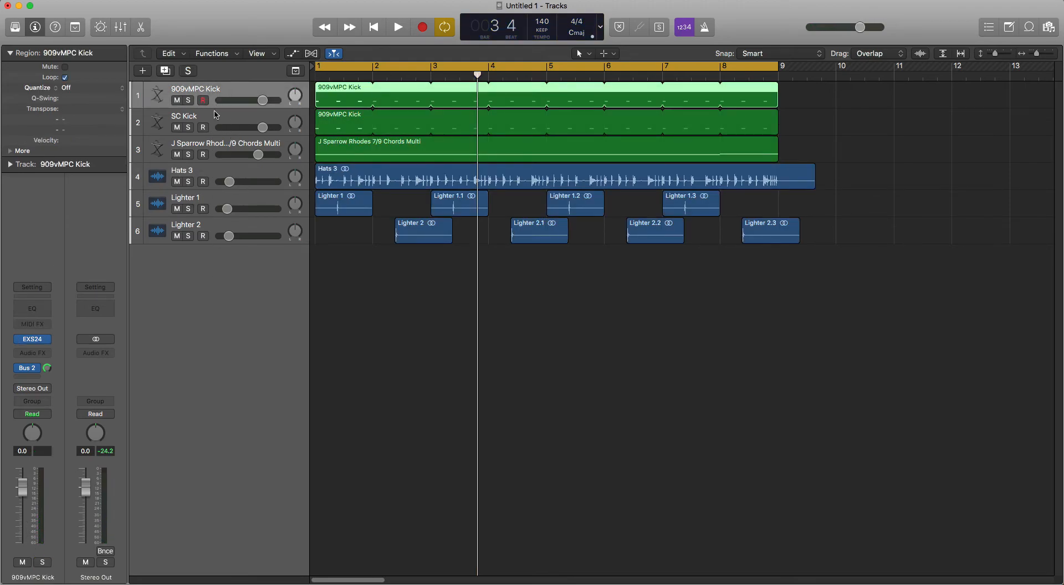
{"action": "left_click", "coordinate": [216, 115]}
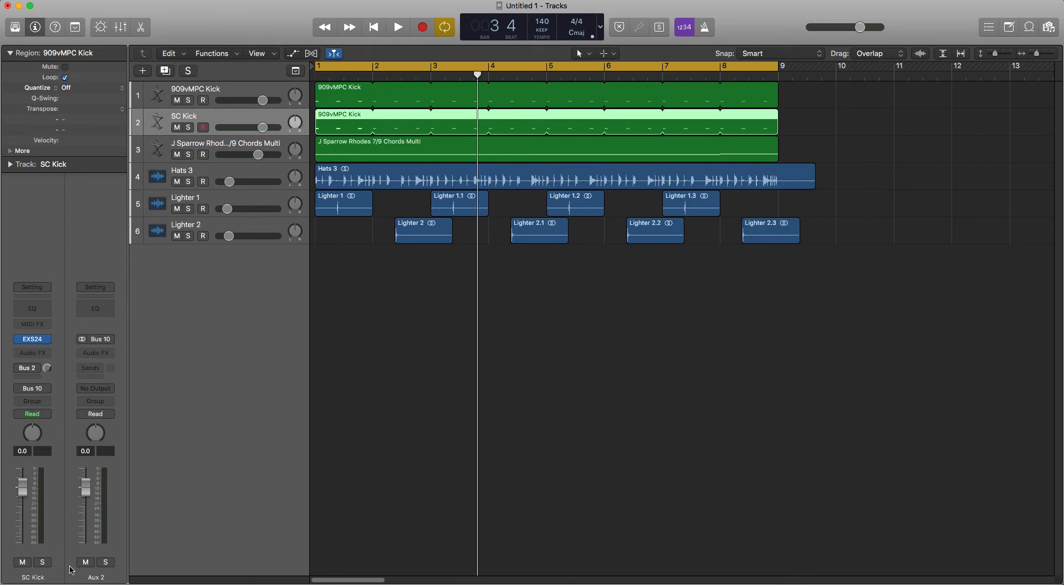
Rename the Aux 2 channel strip, which receives Bus 10, as SC Kick
{"action": "left_click", "coordinate": [100, 389]}
{"action": "left_click", "coordinate": [97, 389]}
{"action": "double_click", "coordinate": [92, 580]}
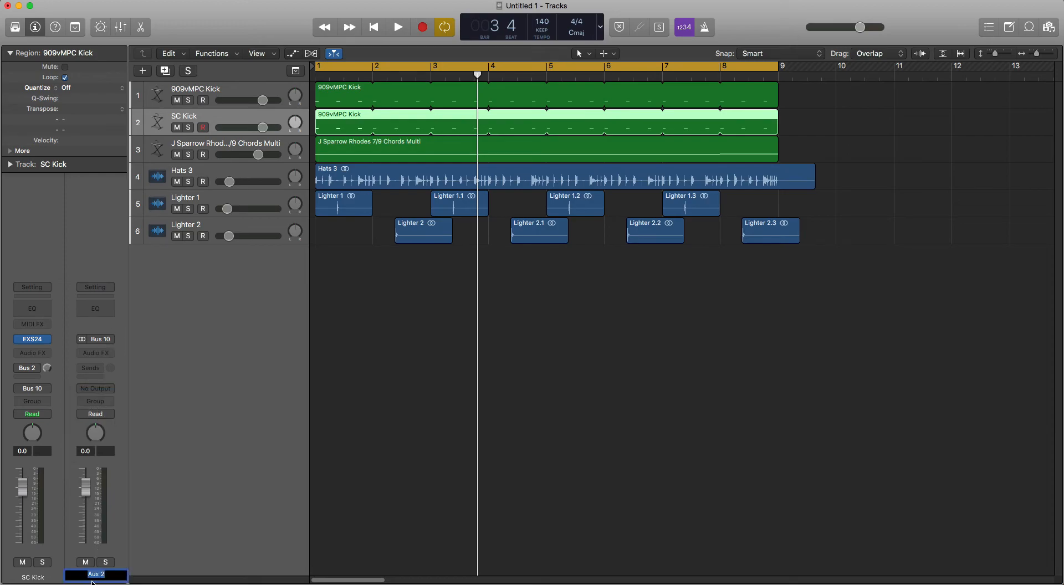
{"action": "type", "text": "SC Kick"}
{"action": "key", "text": "Return"}
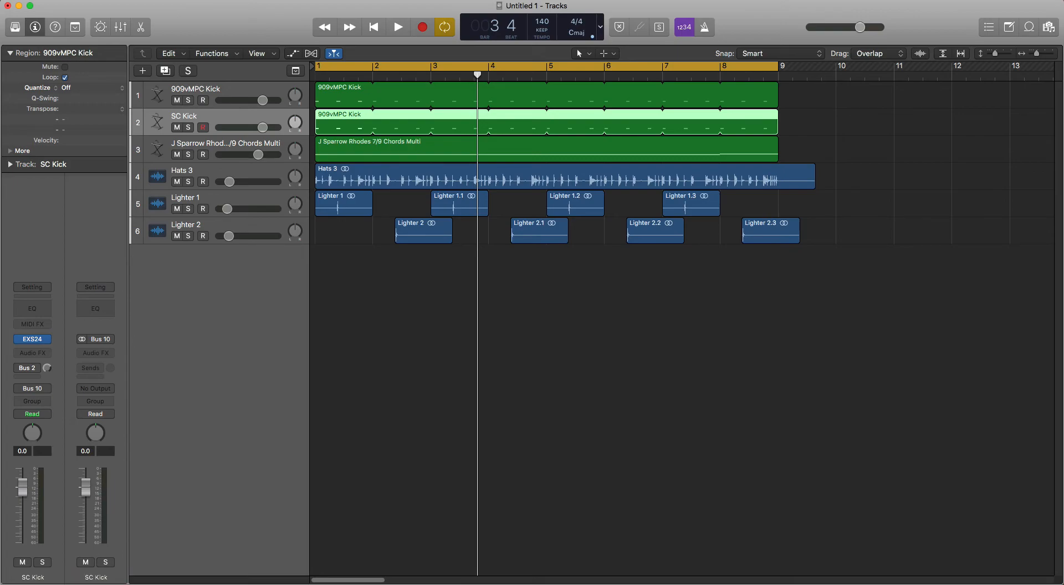
Insert a stereo Compressor on the Hats 3 track, load its SC Kick preset, and move its window clear of the track headers
{"action": "left_click", "coordinate": [228, 176]}
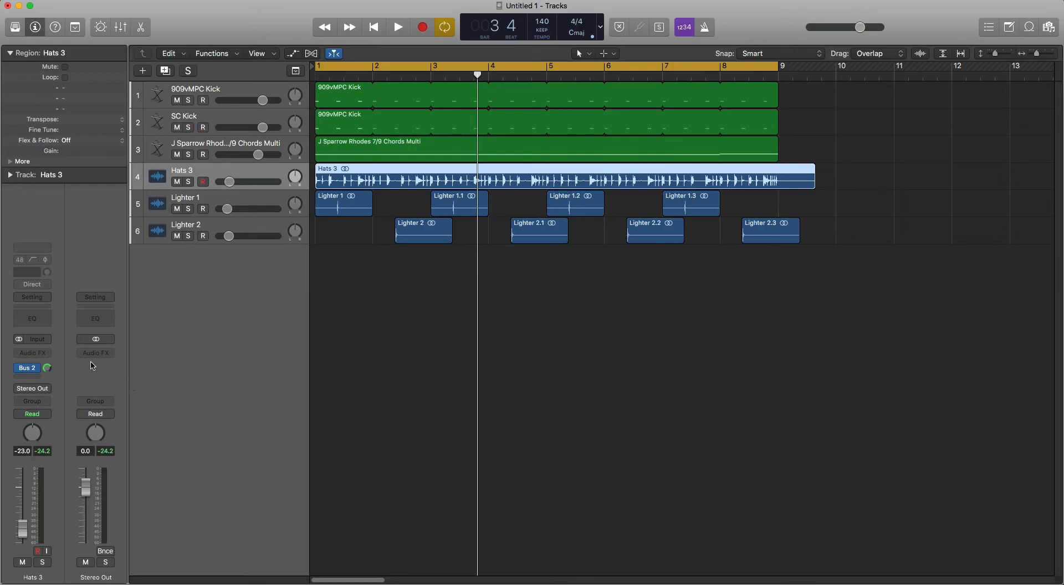
{"action": "left_click", "coordinate": [32, 353]}
{"action": "left_click", "coordinate": [46, 381]}
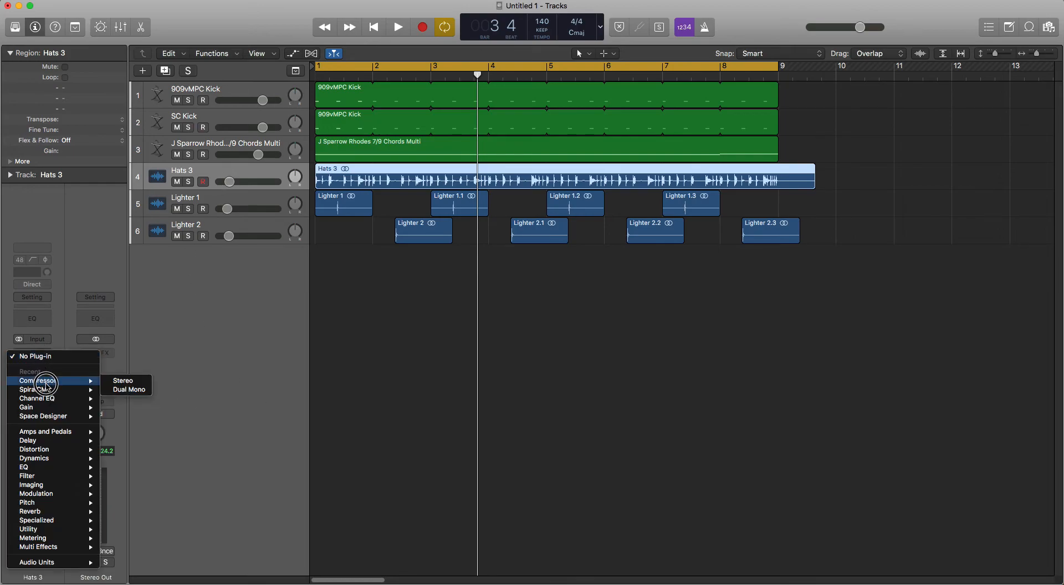
{"action": "left_click", "coordinate": [123, 381]}
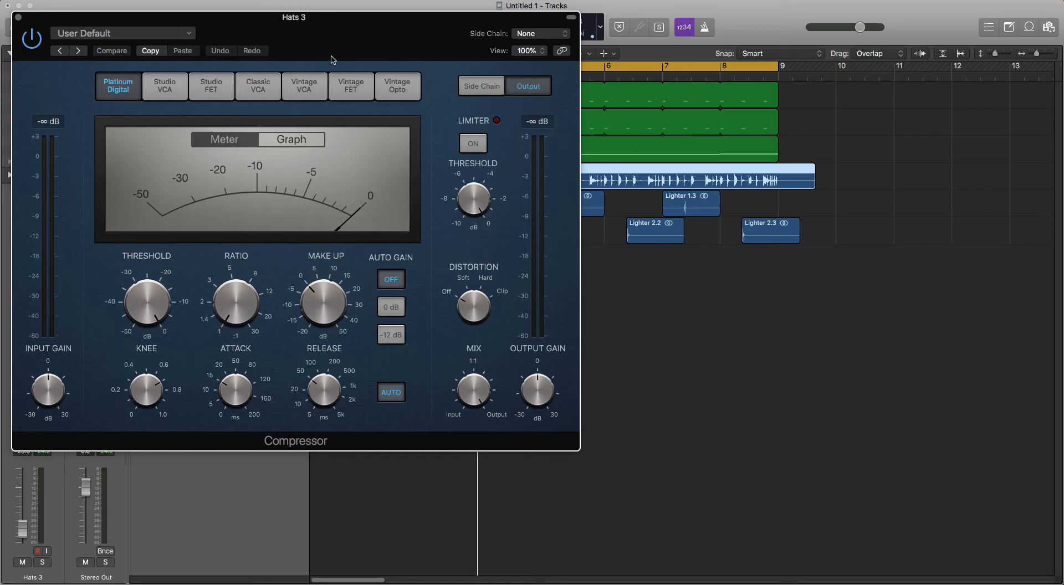
{"action": "left_click", "coordinate": [164, 35]}
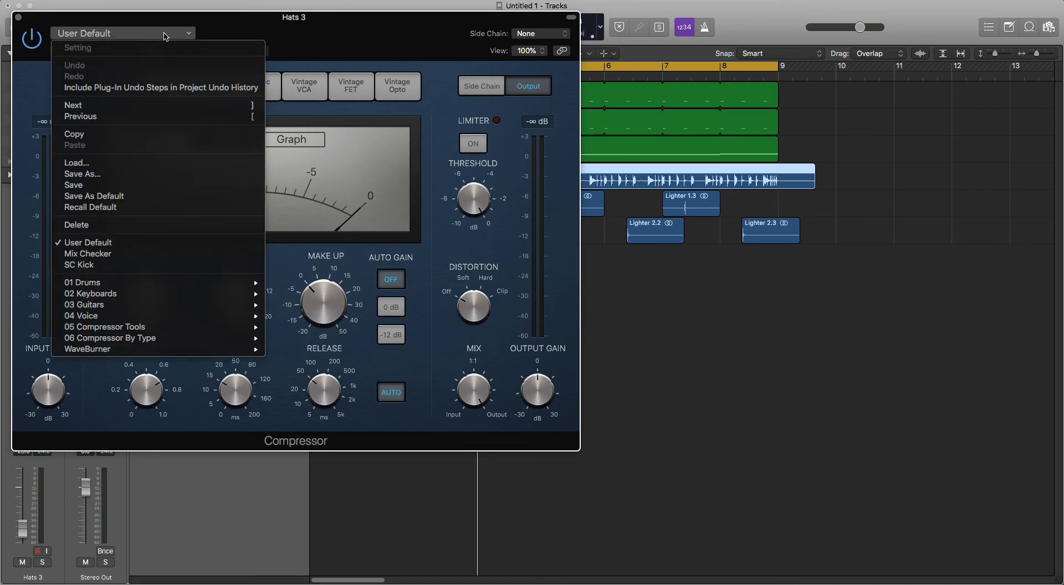
{"action": "left_click", "coordinate": [143, 267]}
{"action": "left_click_drag", "start_coordinate": [232, 24], "coordinate": [634, 98]}
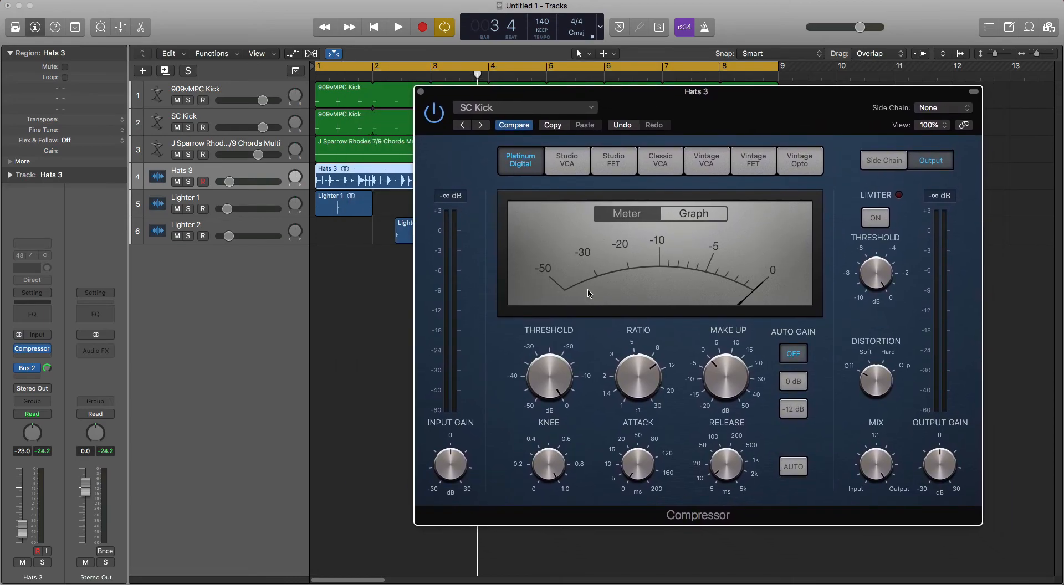
Play the mix and set the Hats 3 Compressor's threshold to -20 dB while listening
{"action": "mouse_move", "coordinate": [554, 374]}
{"action": "key", "text": "space"}
{"action": "left_click_drag", "start_coordinate": [554, 374], "coordinate": [547, 462]}
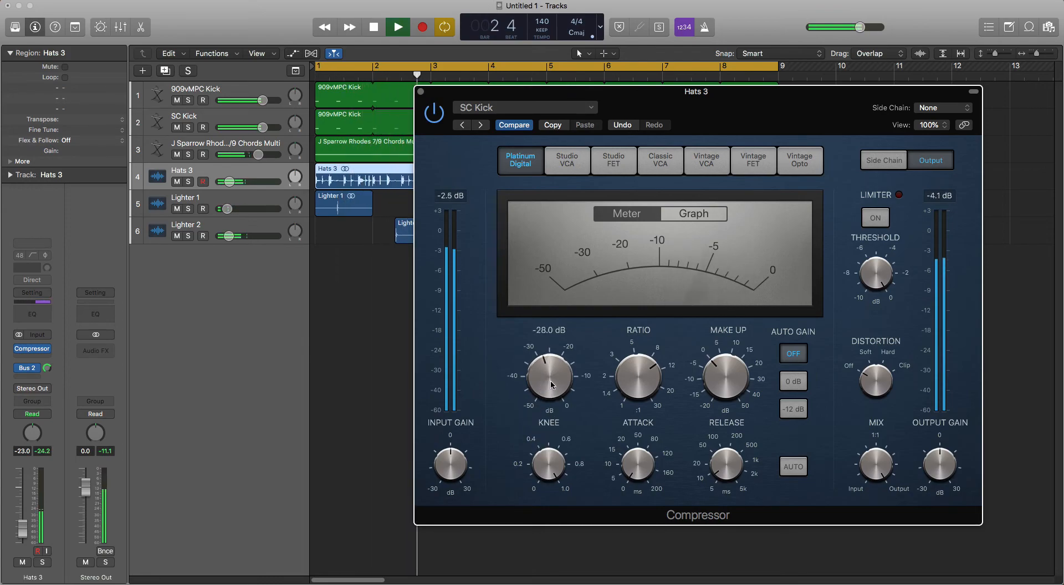
{"action": "mouse_move", "coordinate": [556, 379]}
{"action": "left_mouse_down"}
{"action": "mouse_move", "coordinate": [561, 357]}
{"action": "mouse_move", "coordinate": [561, 374]}
{"action": "left_mouse_up"}
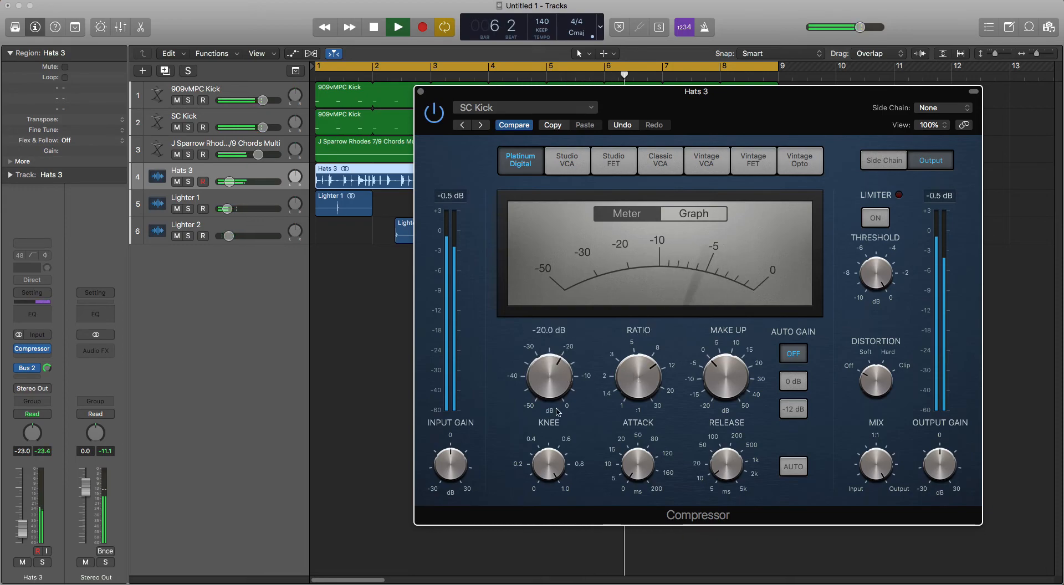
Raise the Hats 3 fader to -18.5 dB, fine-tune the Compressor by raising its threshold and lowering its ratio, and stop playback
{"action": "left_click_drag", "start_coordinate": [23, 531], "coordinate": [24, 528]}
{"action": "left_click_drag", "start_coordinate": [546, 363], "coordinate": [546, 361]}
{"action": "left_click_drag", "start_coordinate": [638, 374], "coordinate": [646, 396]}
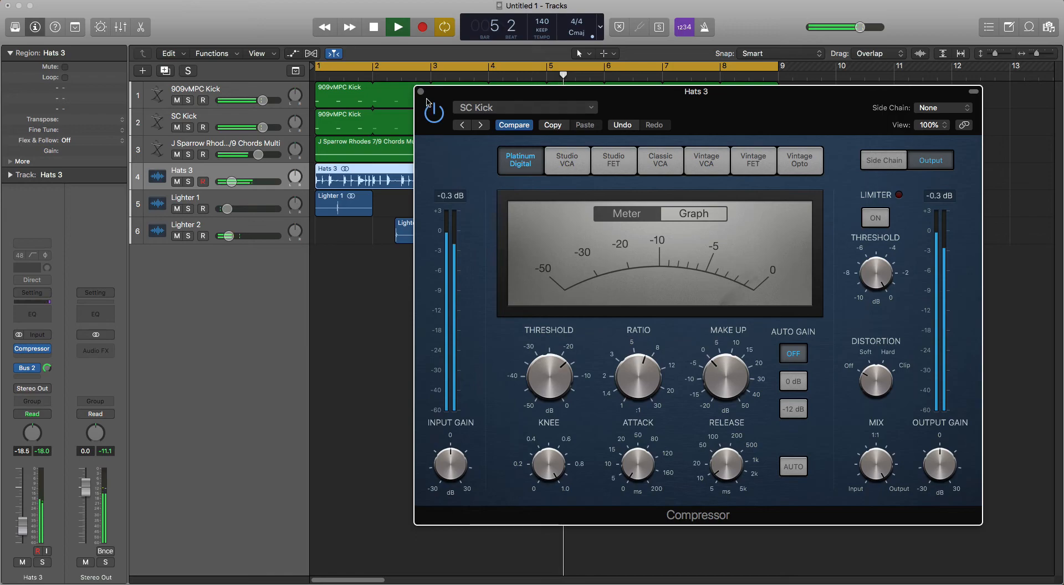
{"action": "key", "text": "space"}
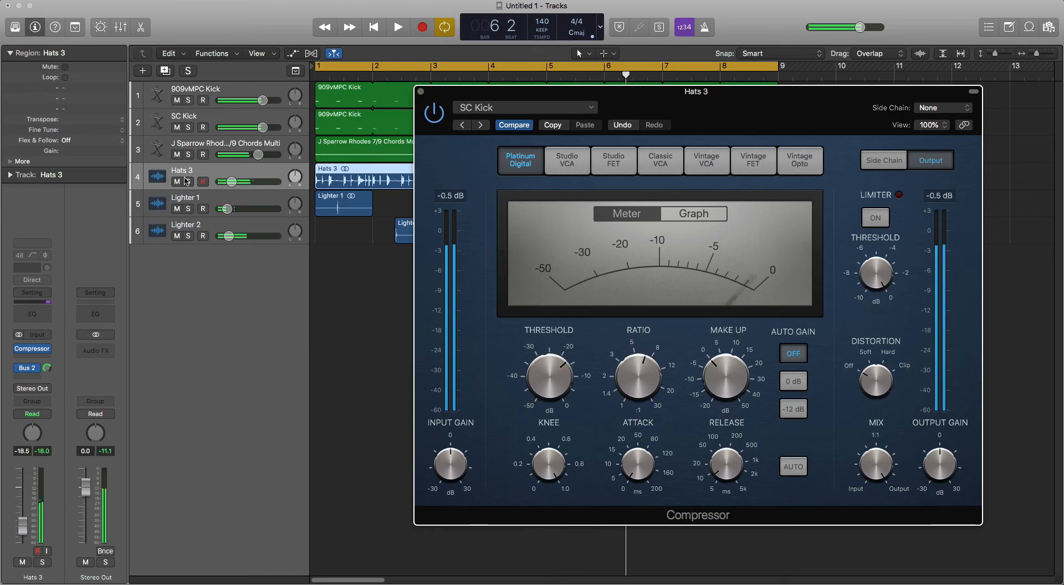
Play Hats 3 and SC Kick soloed together, stop playback, and clear both solos
{"action": "left_click", "coordinate": [188, 182]}
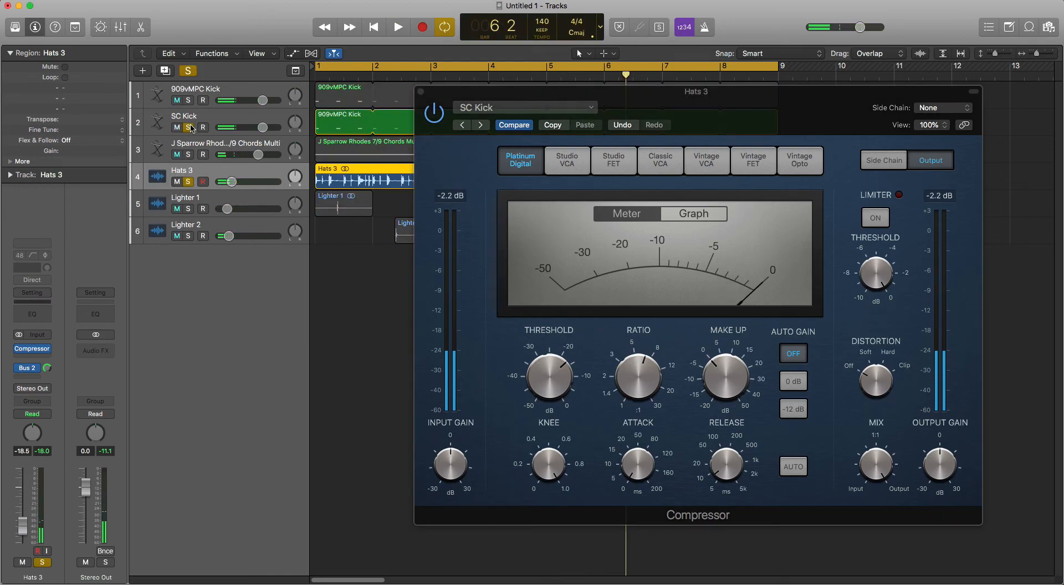
{"action": "key", "text": "space"}
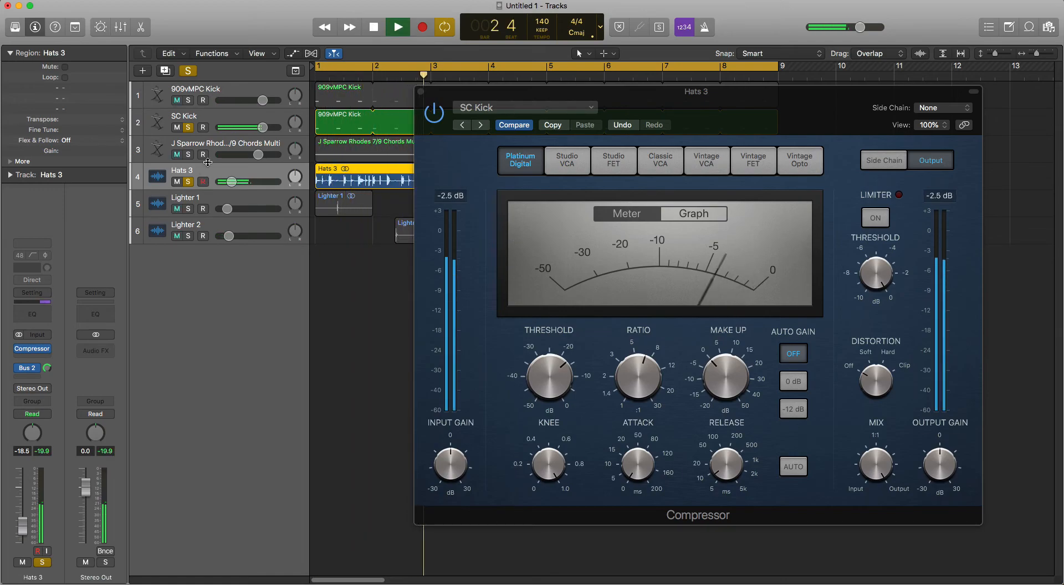
{"action": "left_click", "coordinate": [188, 182]}
{"action": "key", "text": "space"}
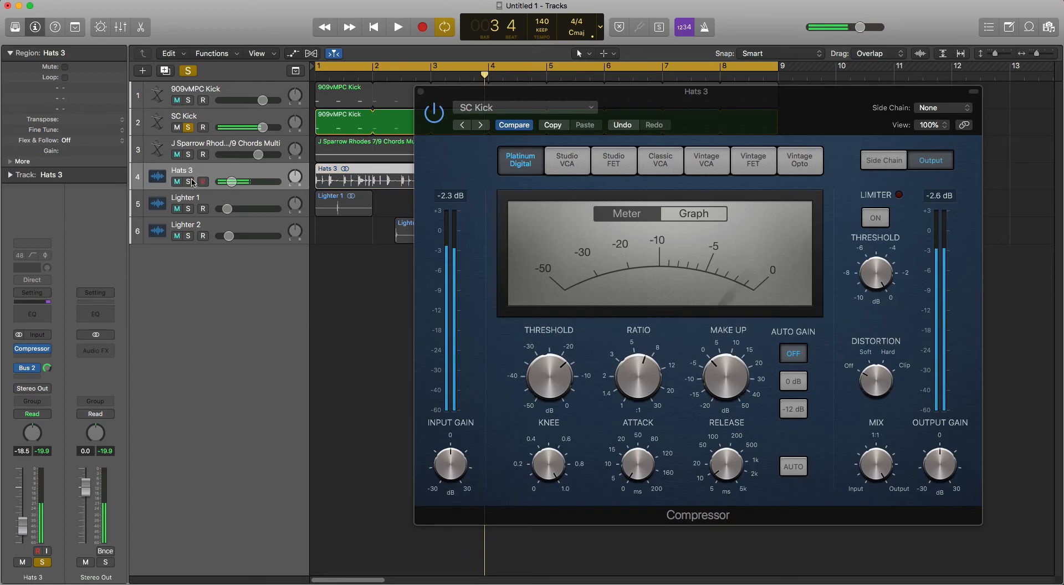
{"action": "left_click", "coordinate": [188, 128]}
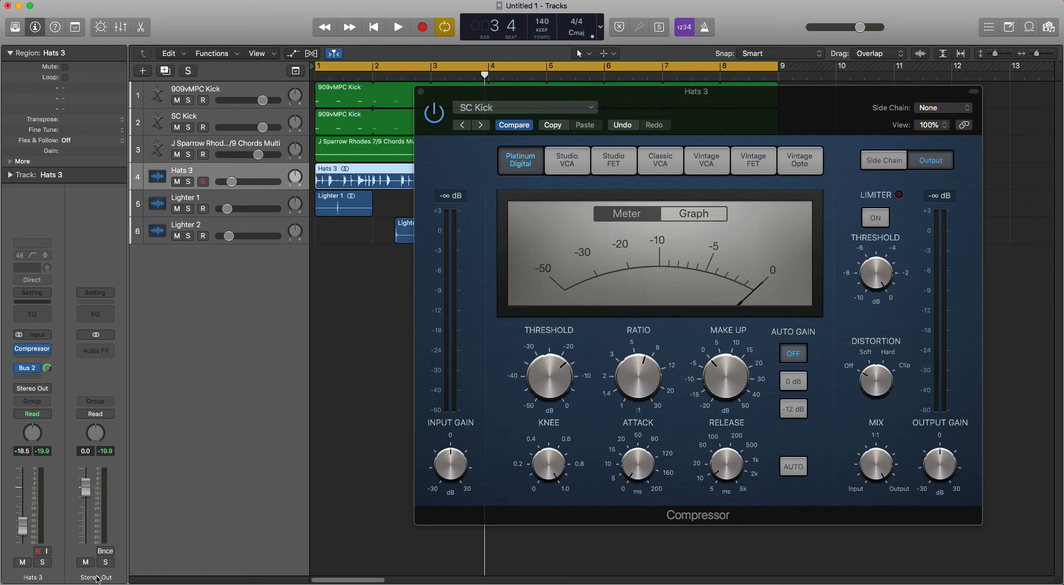
Reset the peak level displays on the Hats 3 and Stereo Out channel strips
{"action": "left_click", "coordinate": [107, 451]}
{"action": "double_click", "coordinate": [87, 453]}
{"action": "left_click", "coordinate": [94, 476]}
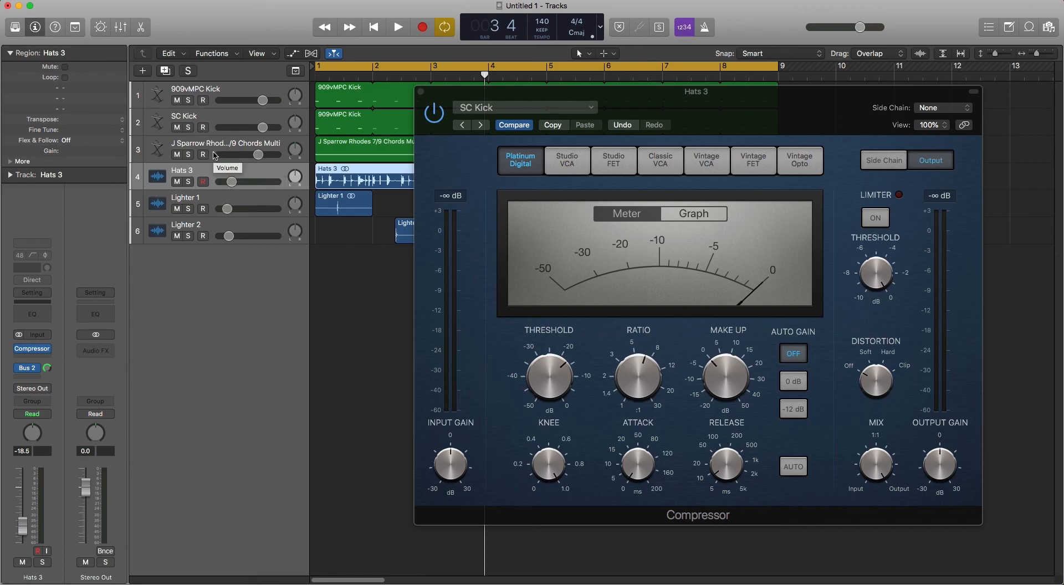
Solo the J Sparrow Rhodes chords track and play a short passage from the start
{"action": "left_click", "coordinate": [193, 160]}
{"action": "left_click", "coordinate": [190, 156]}
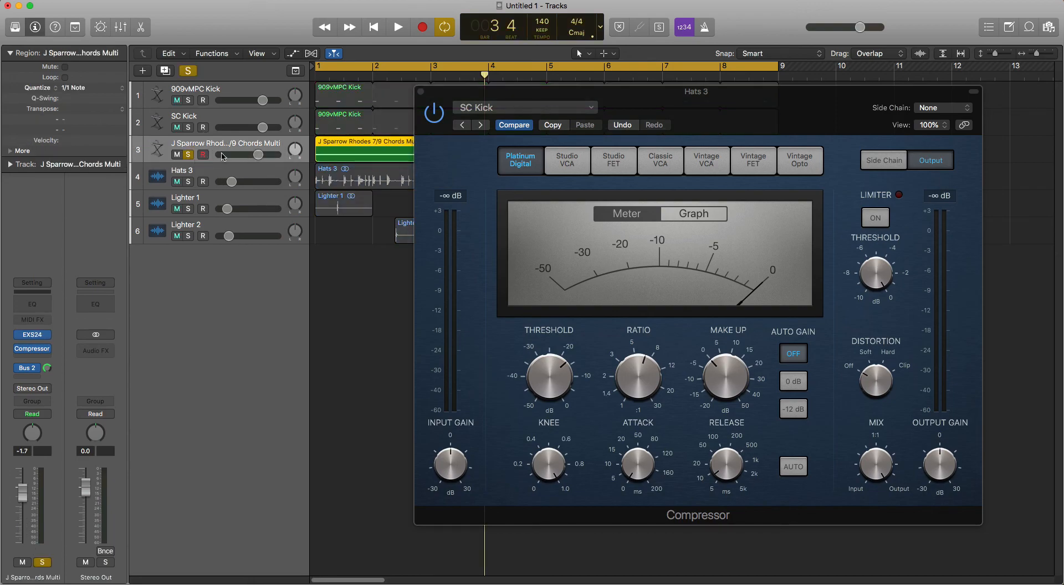
{"action": "key", "text": "space"}
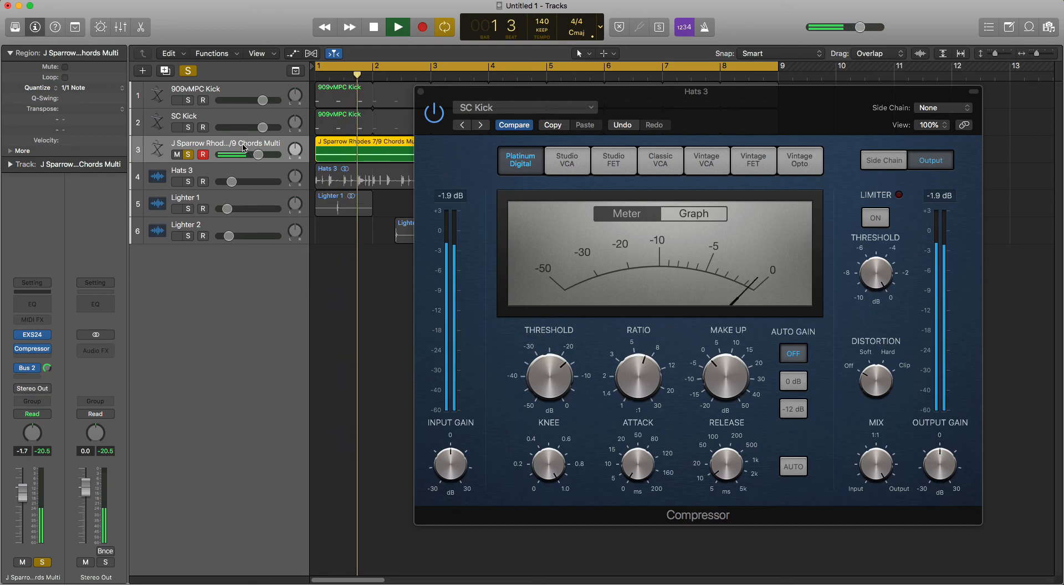
{"action": "key", "text": "space"}
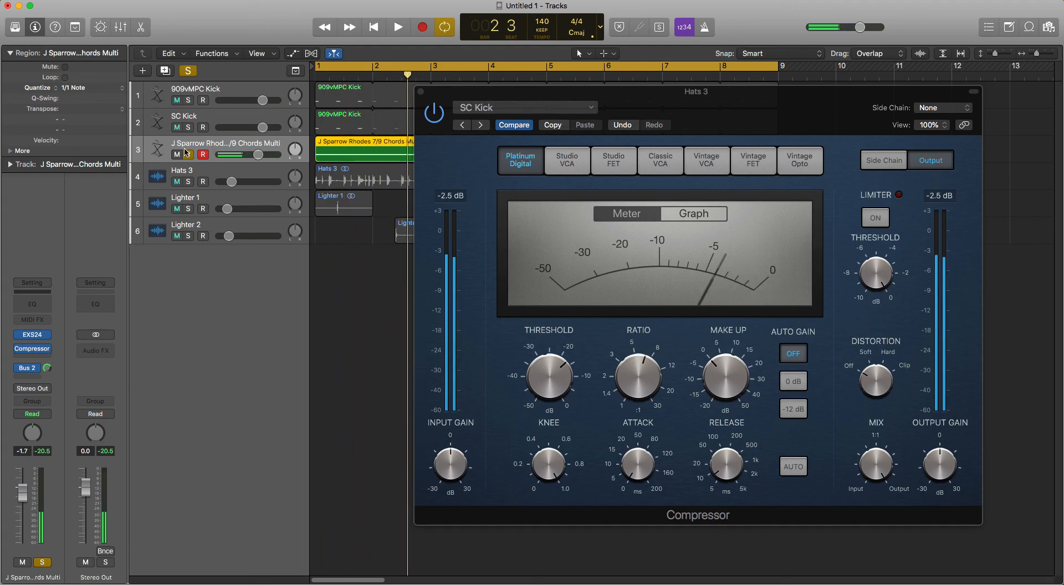
Unsolo the Rhodes chords, close the Hats 3 Compressor window, and play the full mix from the start
{"action": "left_click", "coordinate": [190, 158]}
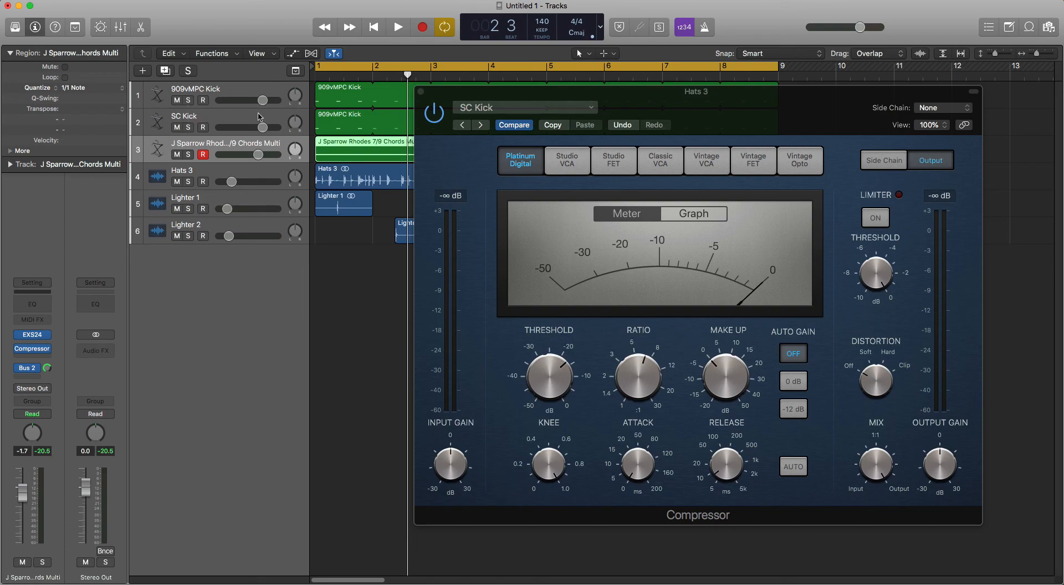
{"action": "left_click", "coordinate": [421, 91]}
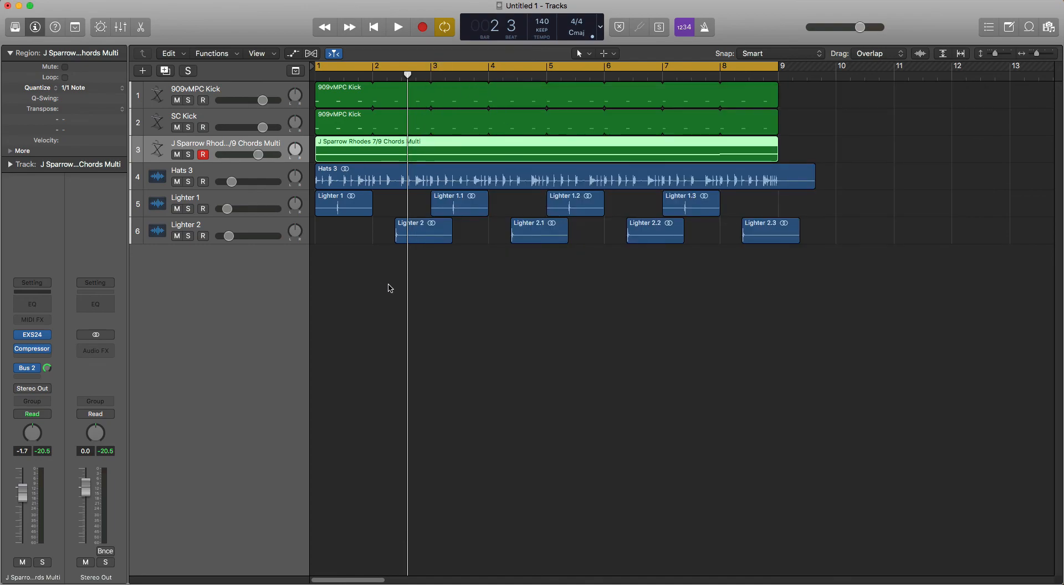
{"action": "key", "text": "space"}
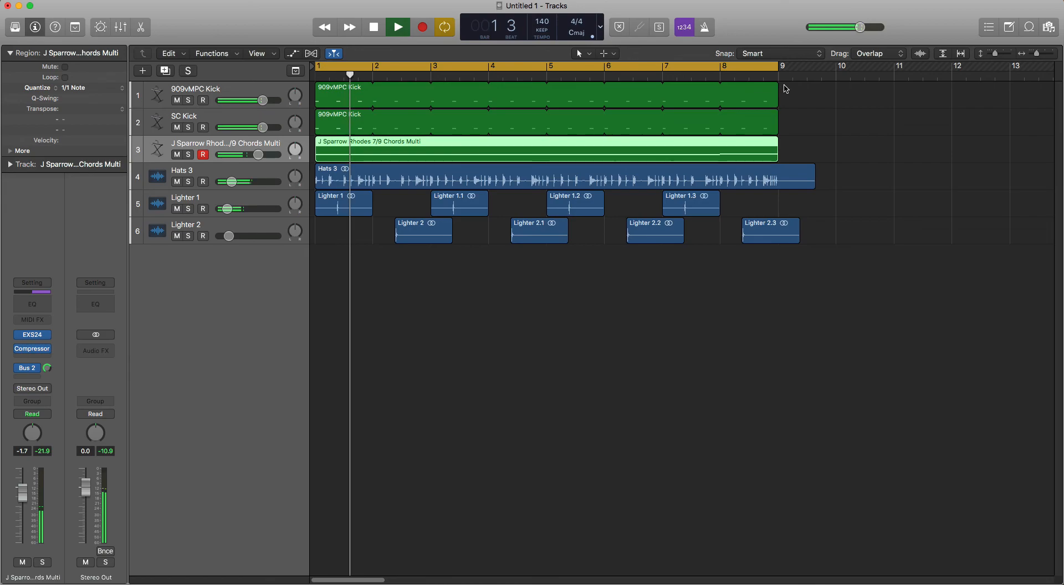